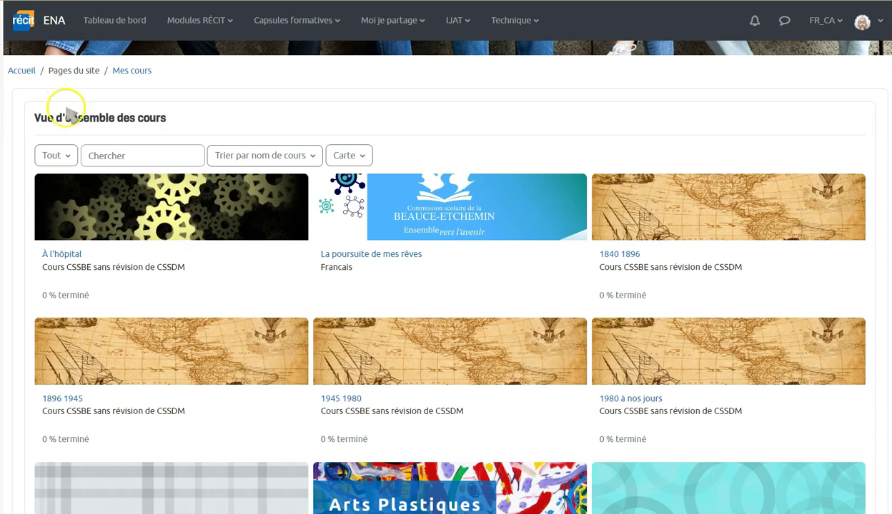
- Open the Aquops-SCI-2023 course and go to its content bank
scroll(99, 199, down, 2)
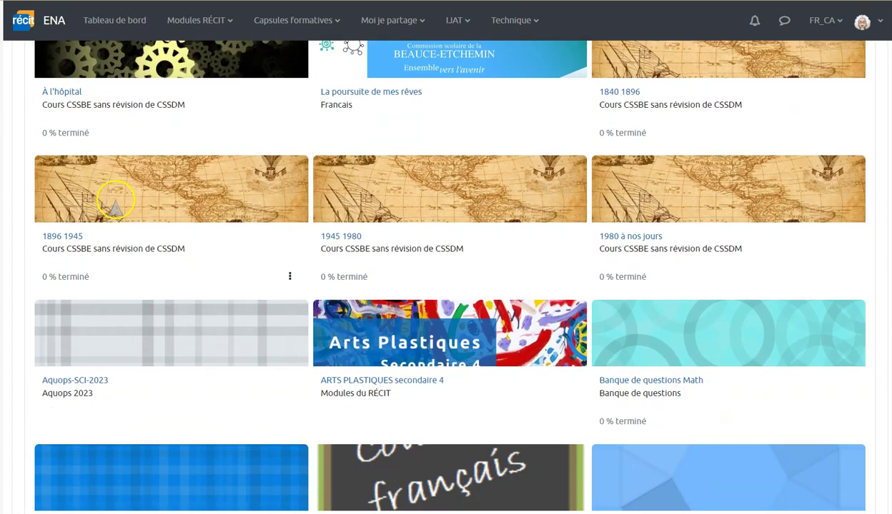
scroll(107, 200, down, 2)
click(77, 218)
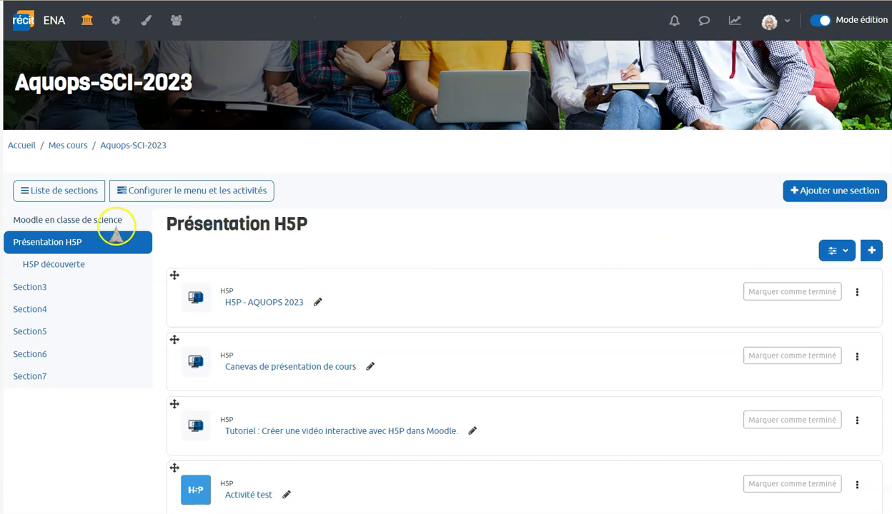
click(145, 27)
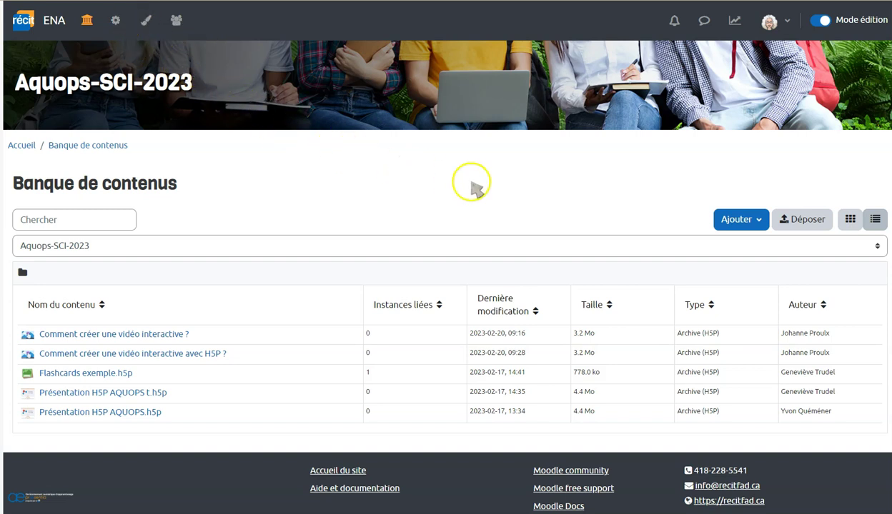
- Add a new H5P interactive content of the type Image Hotspots to the content bank
click(757, 222)
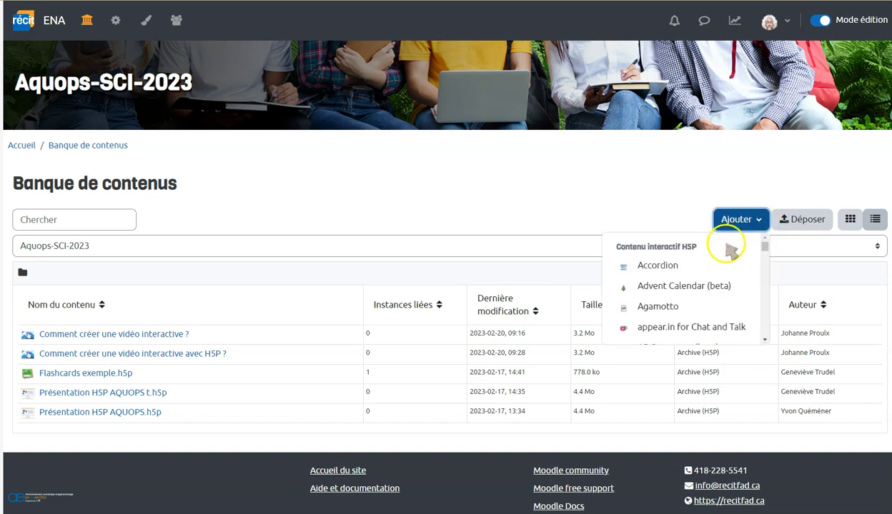
scroll(668, 271, down, 1)
scroll(675, 279, down, 4)
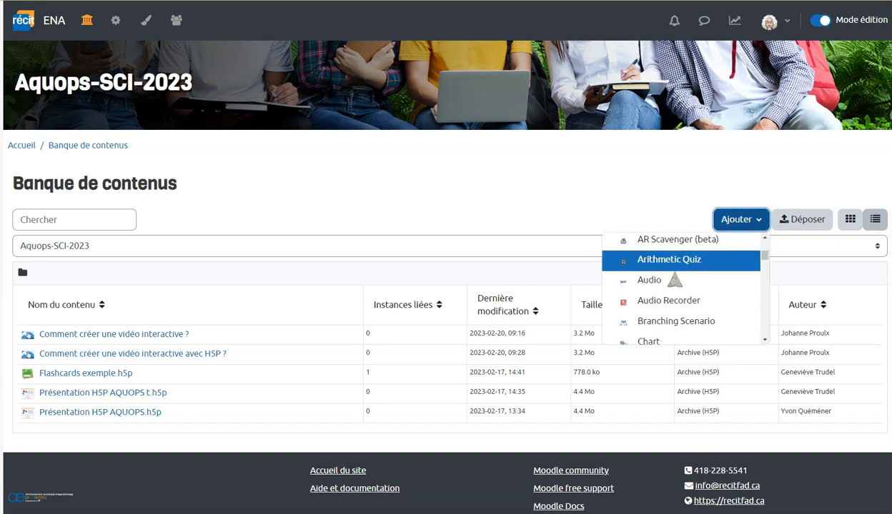
scroll(674, 279, down, 4)
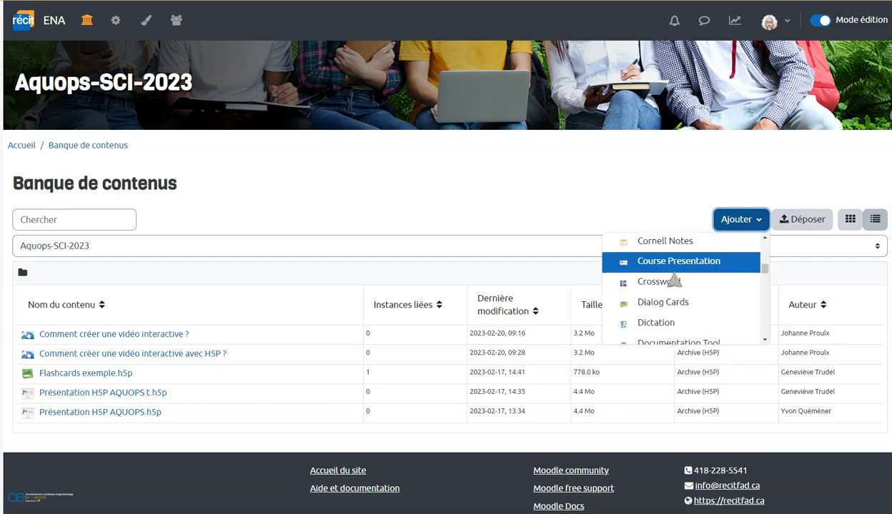
scroll(674, 278, down, 2)
scroll(674, 280, down, 2)
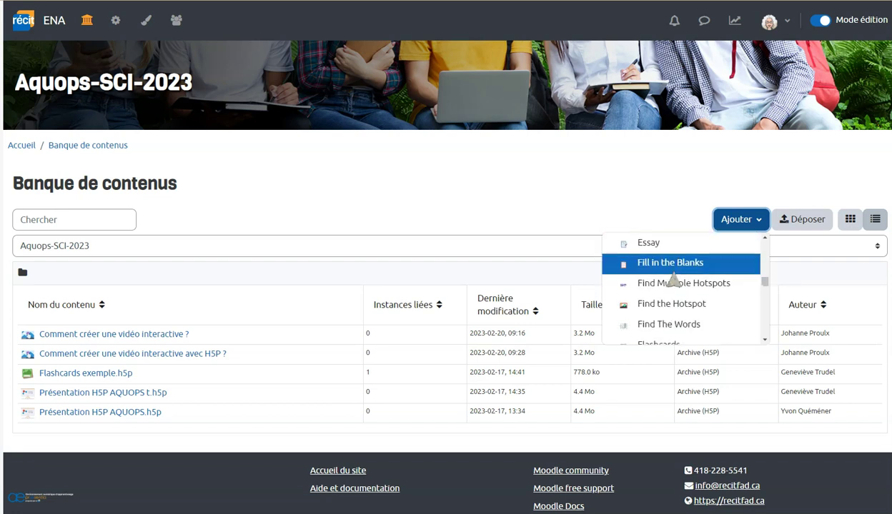
scroll(675, 280, down, 4)
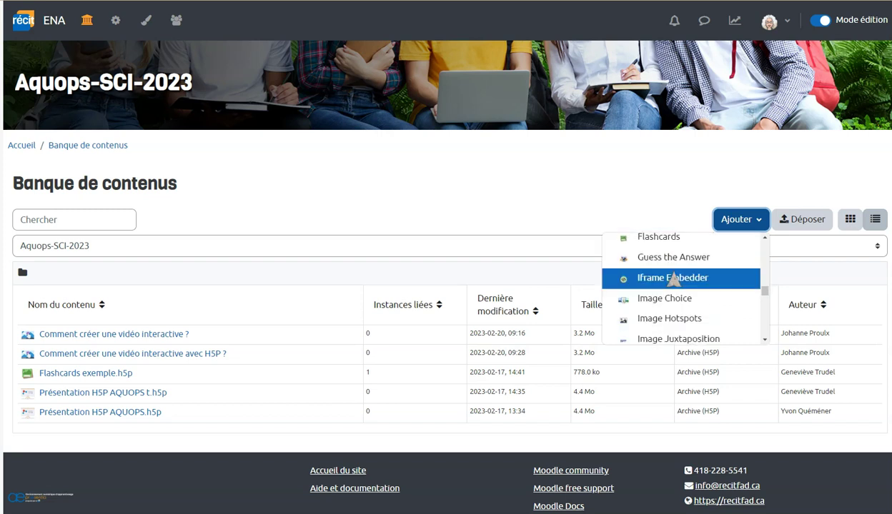
scroll(674, 280, down, 2)
click(664, 260)
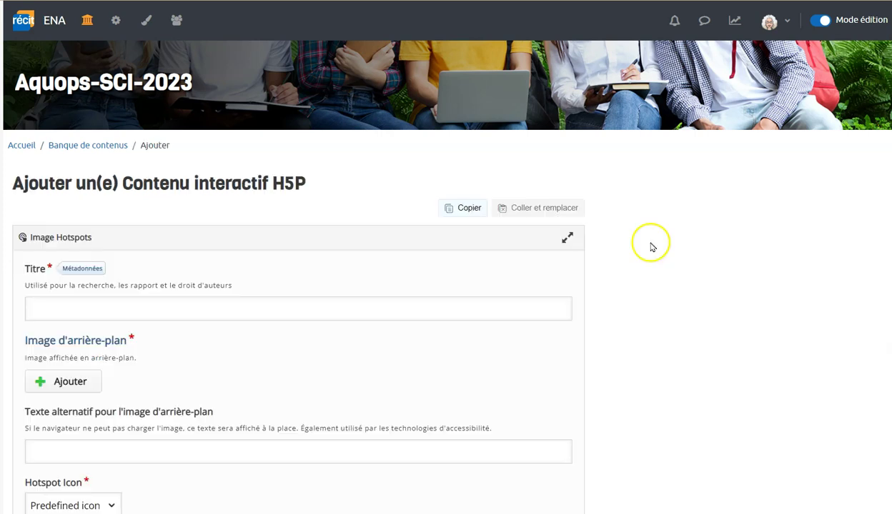
- Replace the background image of Les triangles with the Triangles file and save it in the image editor
scroll(191, 243, down, 3)
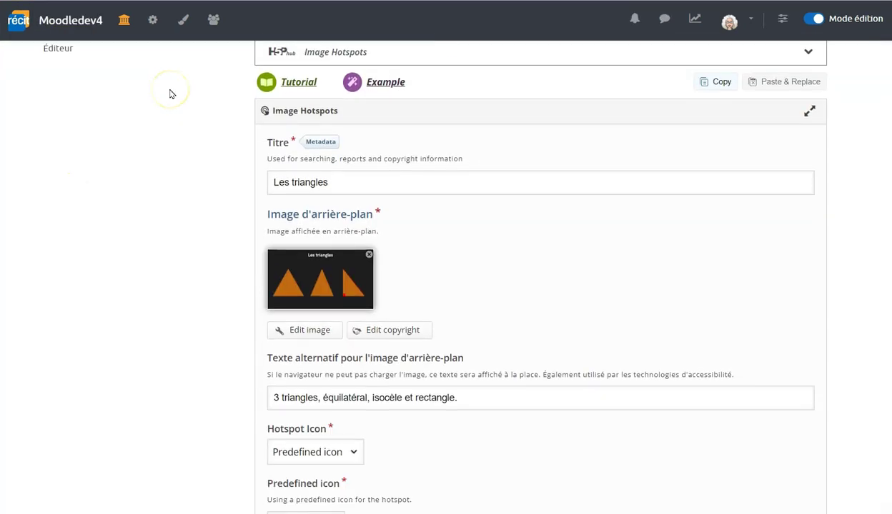
scroll(169, 94, down, 1)
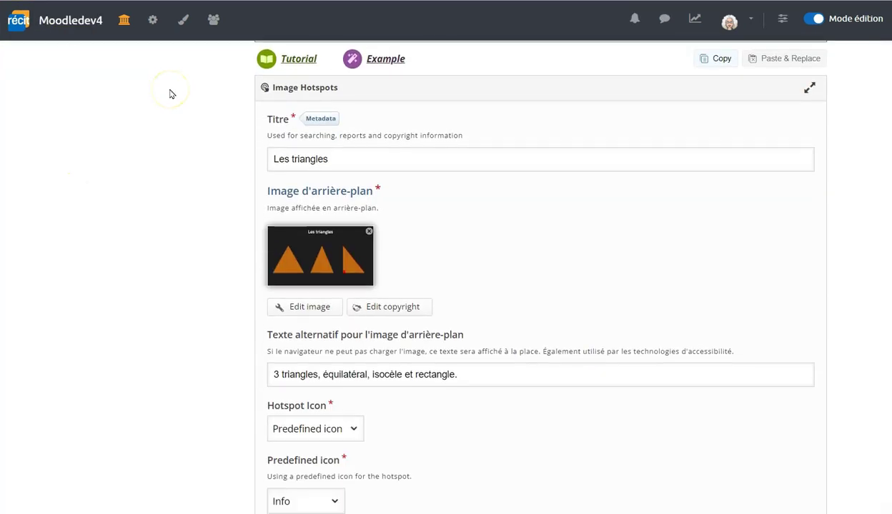
drag(331, 163, 293, 156)
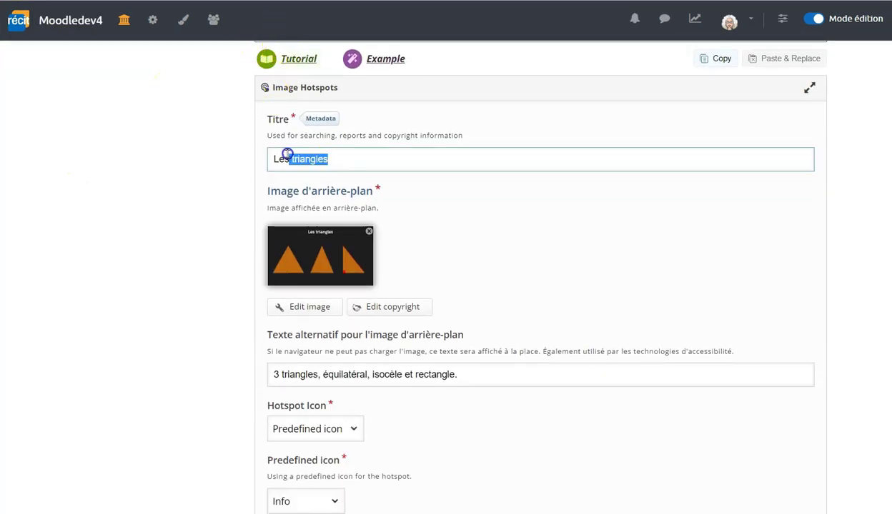
click(369, 231)
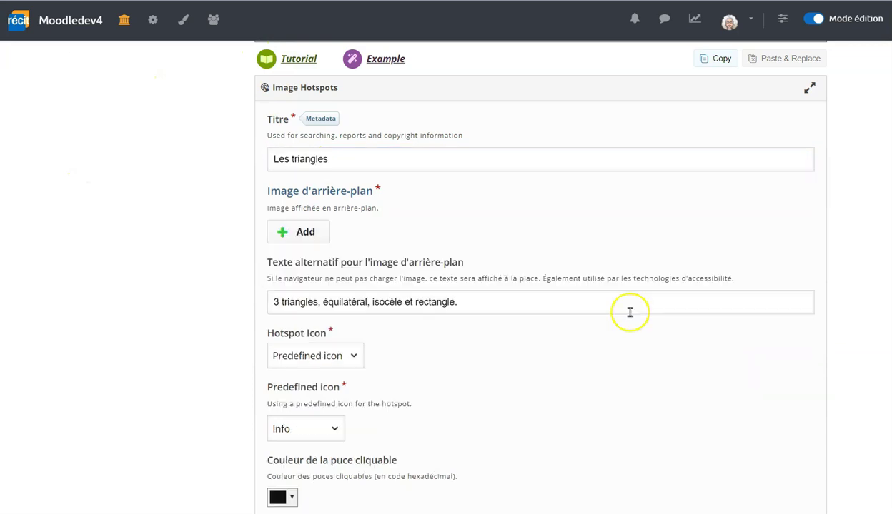
click(303, 233)
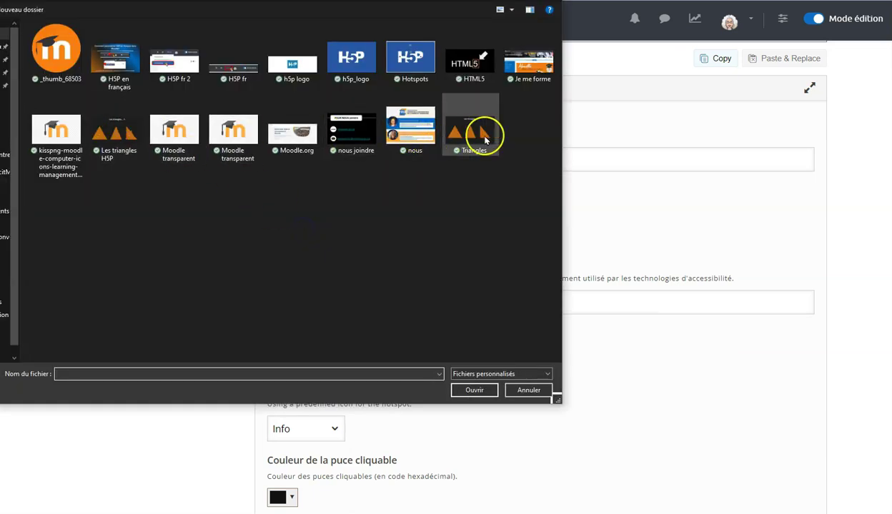
click(486, 140)
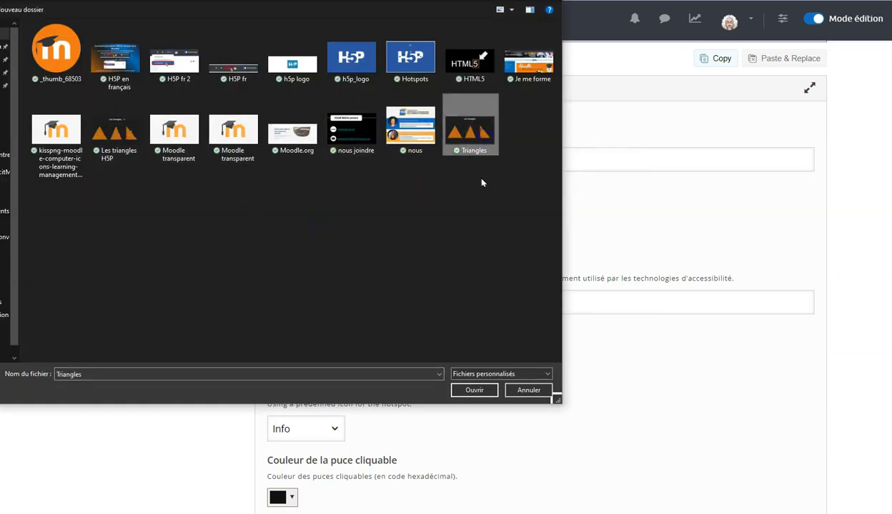
click(474, 390)
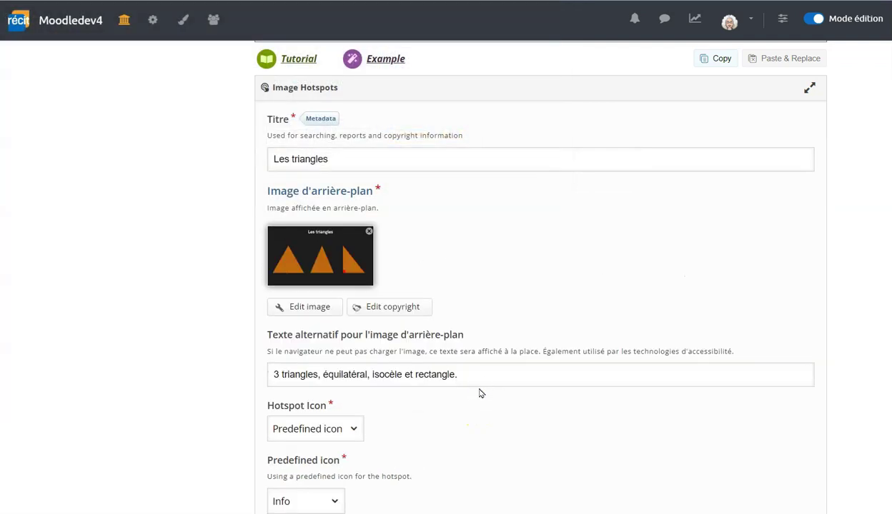
click(320, 308)
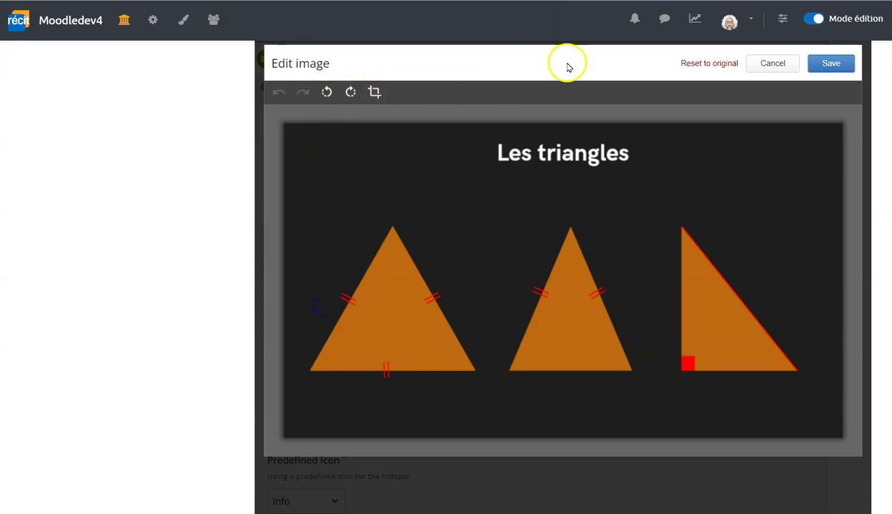
click(830, 63)
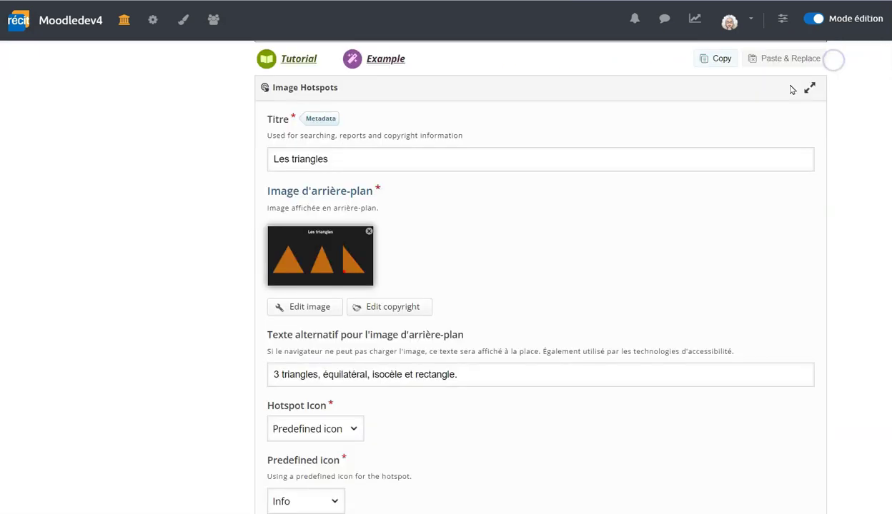
- Set the hotspot icon type to Predefined icon and choose the Info icon
scroll(354, 303, down, 3)
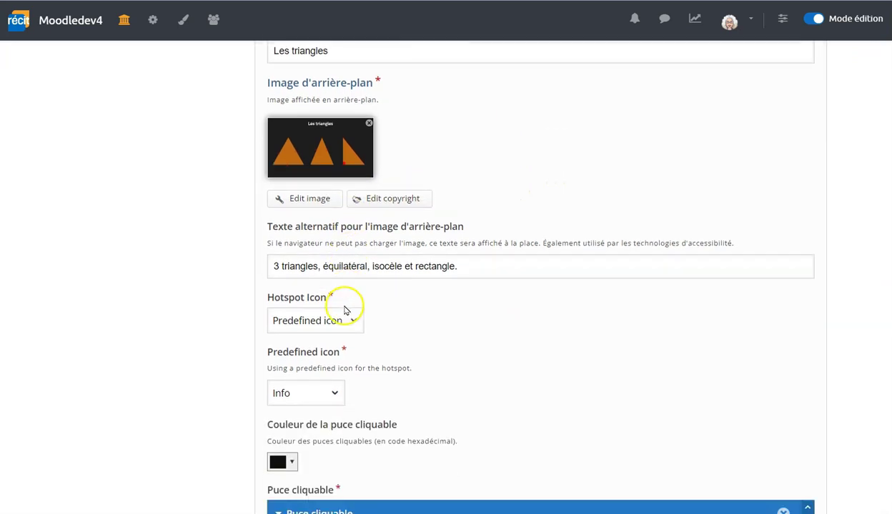
scroll(344, 310, down, 1)
drag(457, 212, 284, 213)
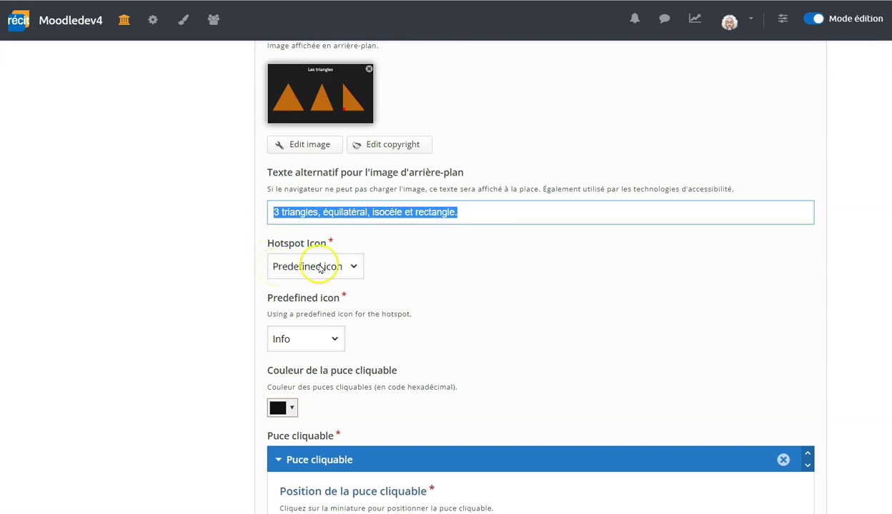
click(353, 266)
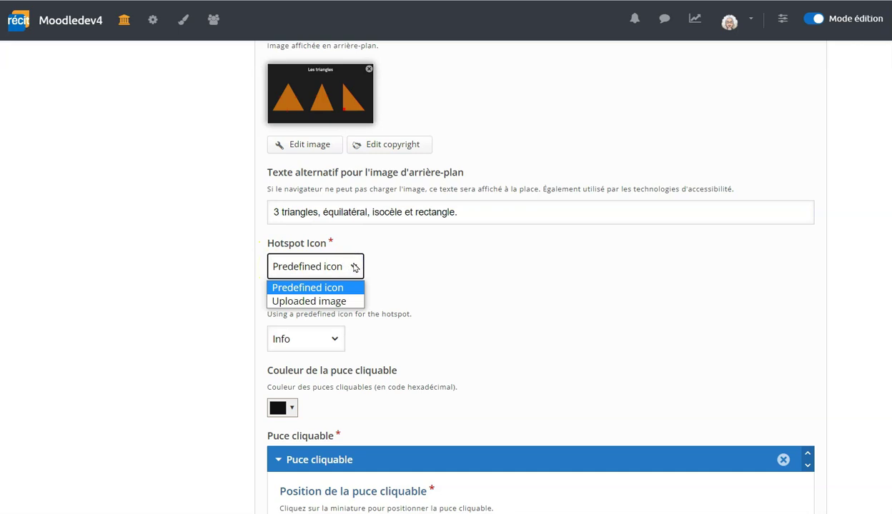
click(347, 291)
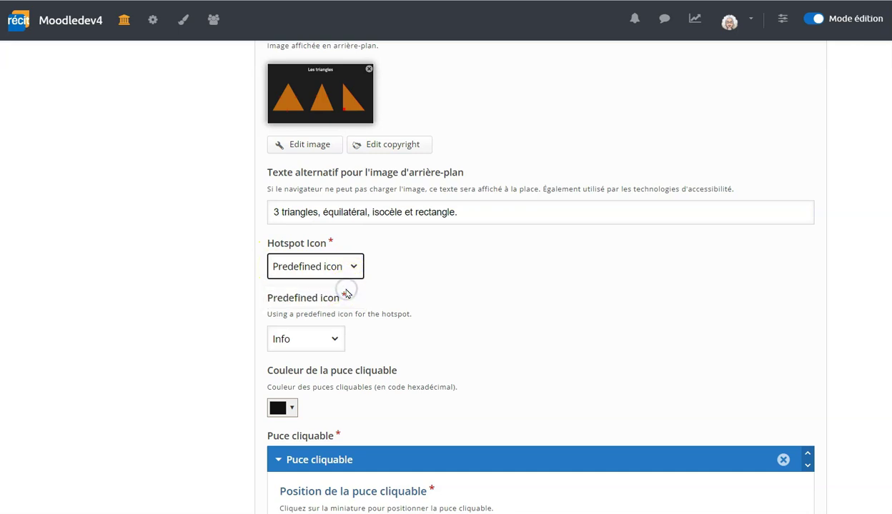
click(335, 340)
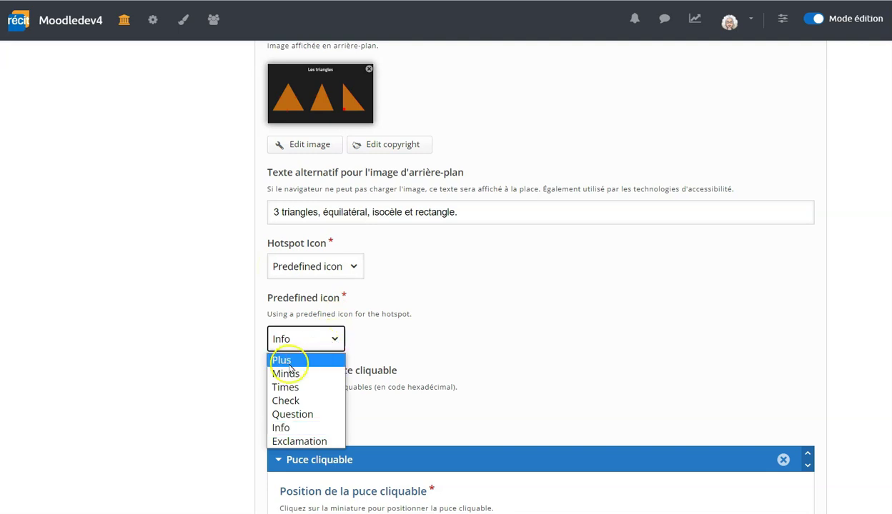
click(284, 429)
- Look at the colour choices for the clickable hotspots
scroll(444, 371, down, 1)
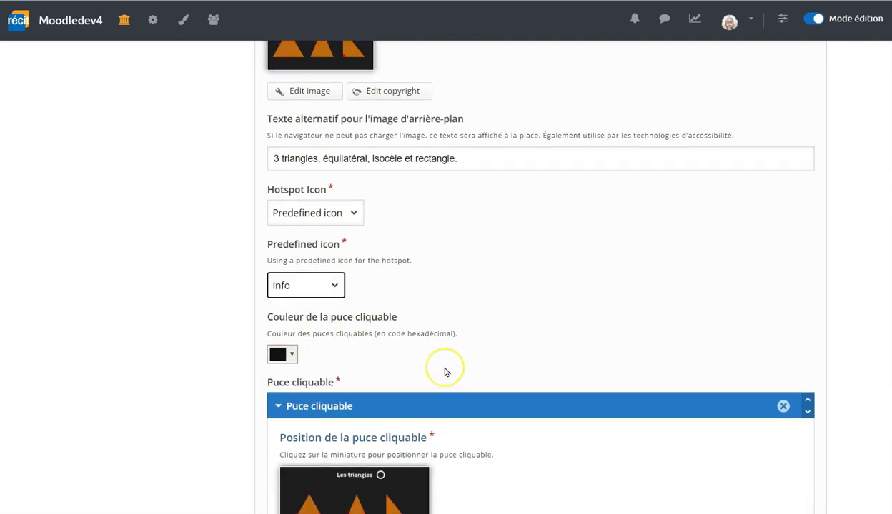
scroll(444, 372, down, 1)
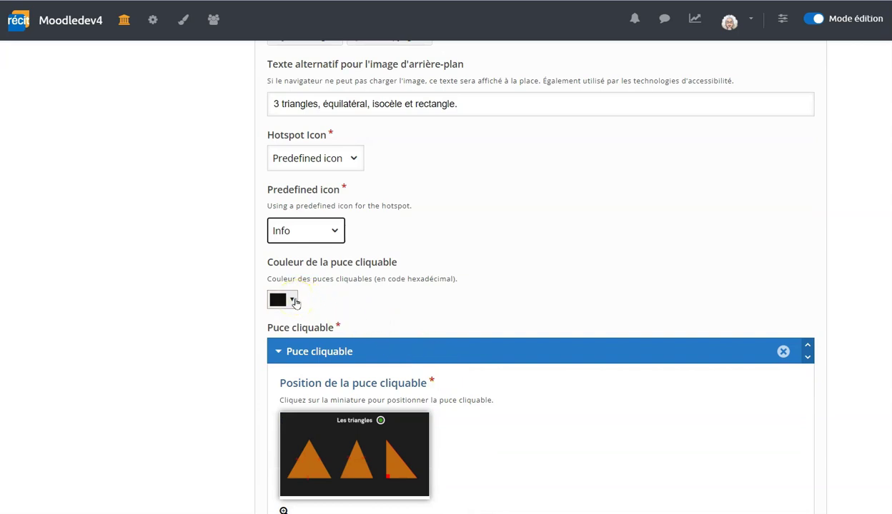
scroll(295, 303, down, 1)
click(292, 244)
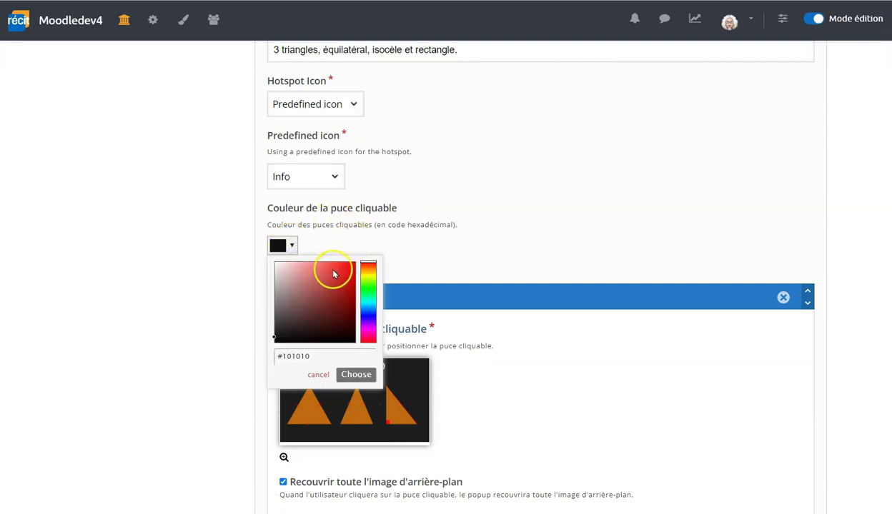
click(292, 246)
- Place the first hotspot just right of the image's Les triangles heading, with its popup covering the whole background image
scroll(295, 286, down, 3)
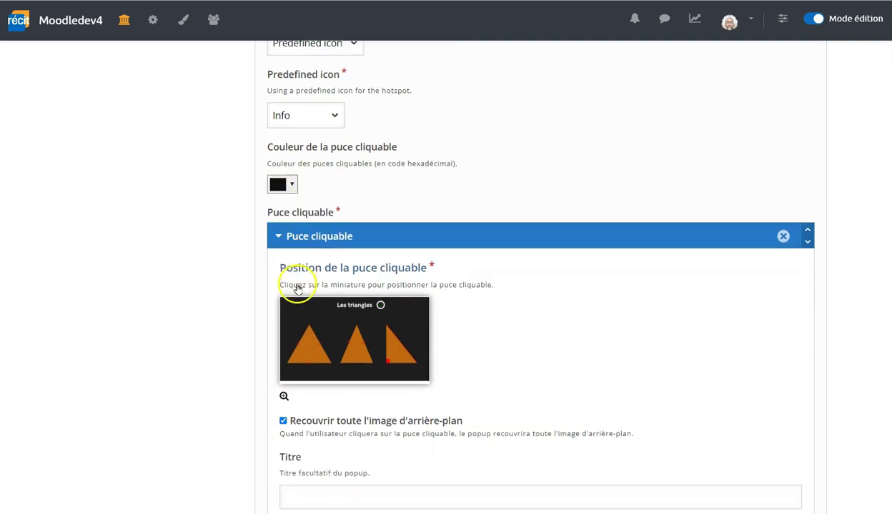
click(318, 220)
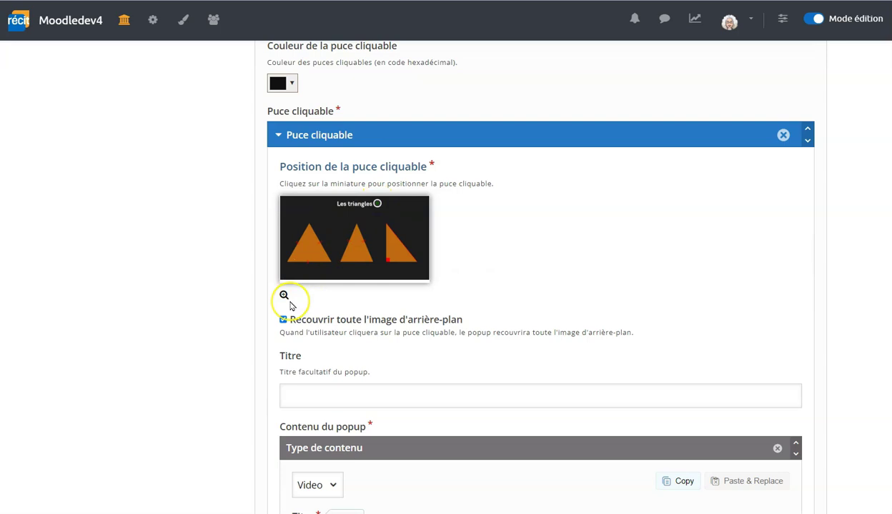
scroll(289, 299, down, 2)
click(283, 214)
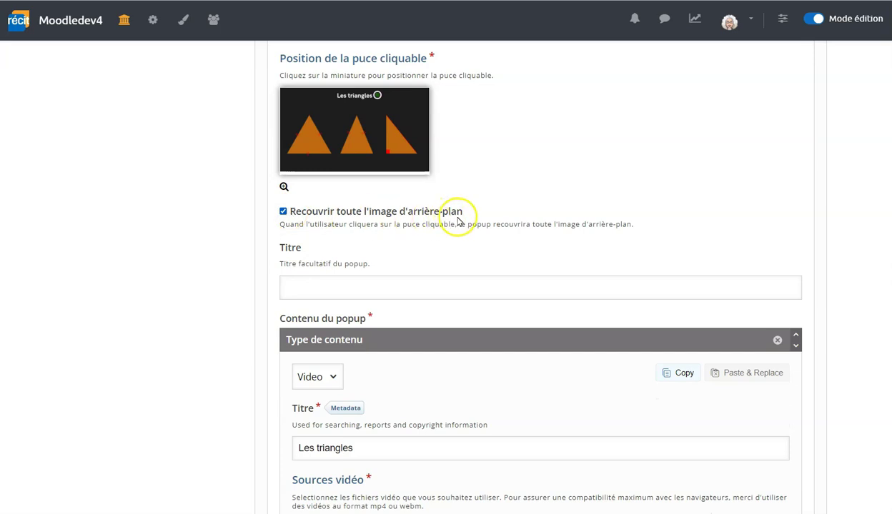
click(283, 212)
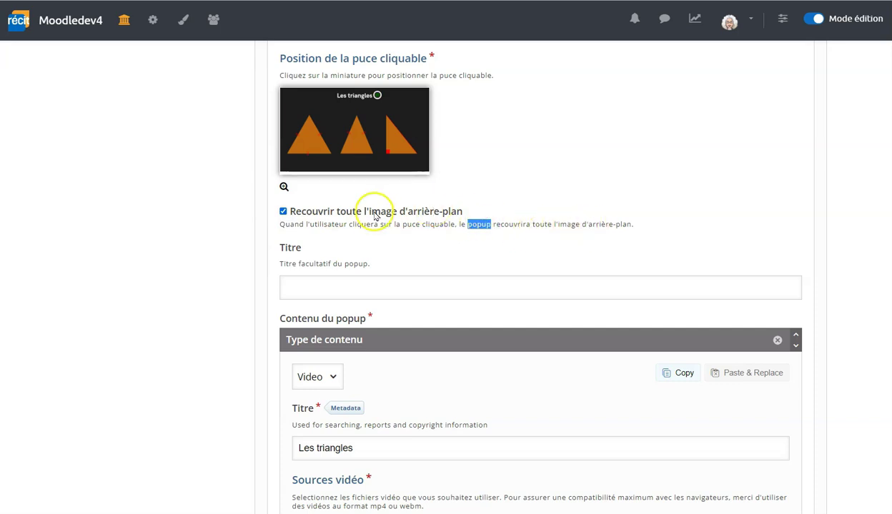
- Title the first hotspot's popup "Vidéo explicatif des 3 types de triangles"
click(355, 234)
click(306, 284)
text(Vidéo explicatif des 3 types de triangles)
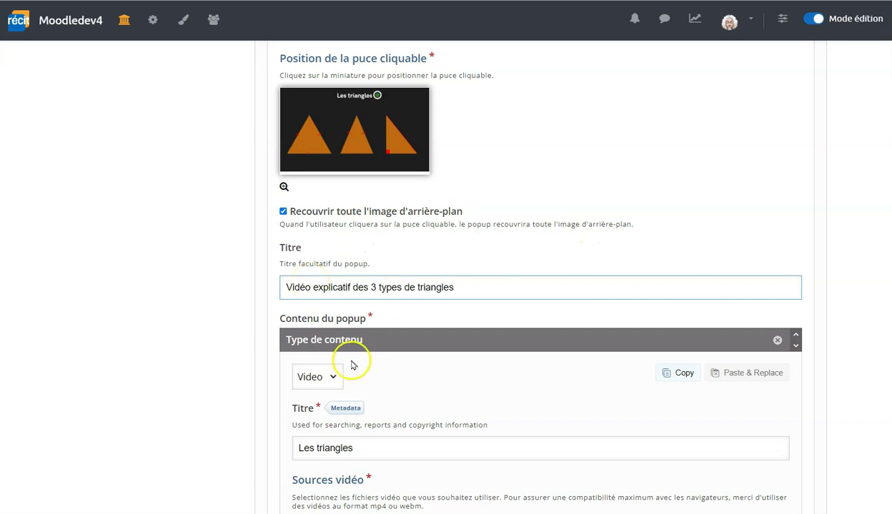
- Set the popup's content type to Video and remove its existing YouTube source
scroll(352, 367, down, 3)
click(325, 214)
click(321, 264)
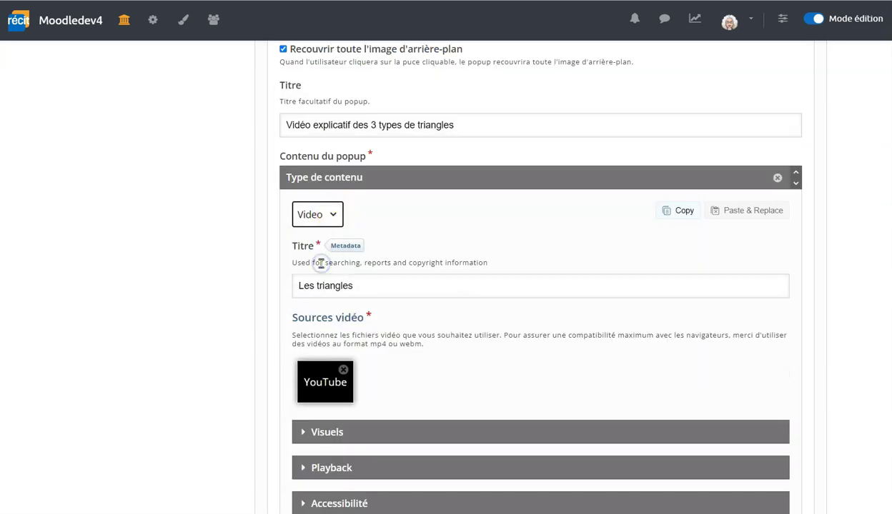
scroll(321, 283, down, 2)
click(308, 264)
click(326, 271)
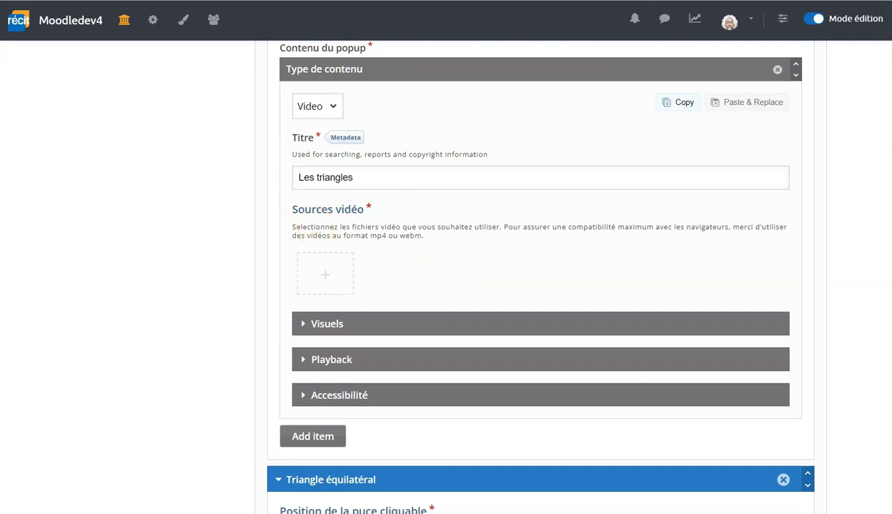
- Switch to the YouTube video on triangle characteristics and copy its share link
key(alt+Tab)
click(577, 348)
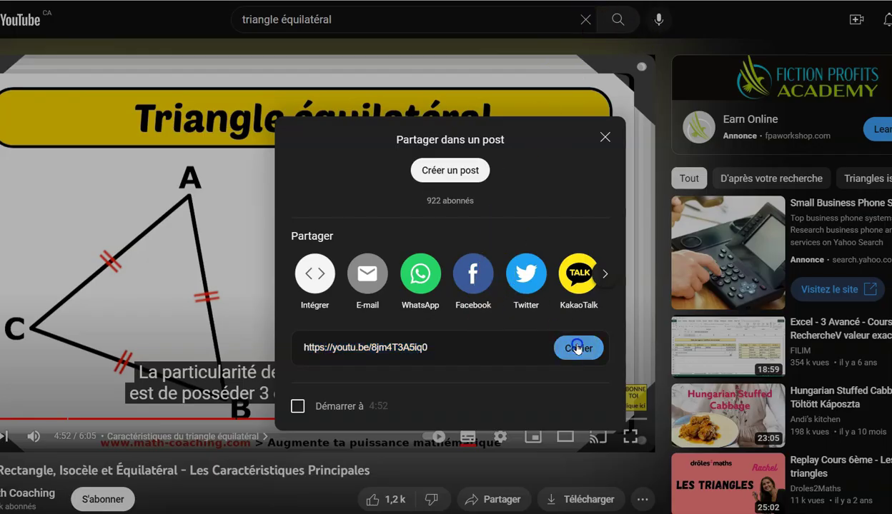
click(603, 136)
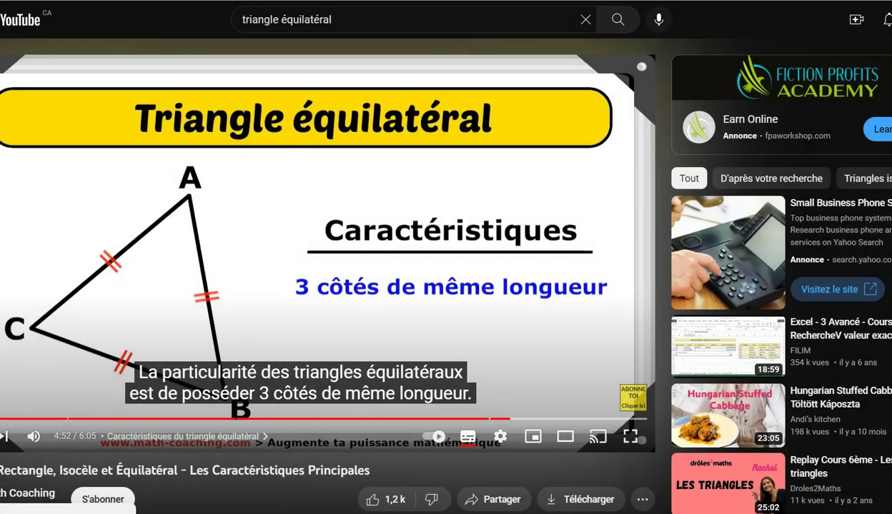
- Switch back to the Moodle activity editor and insert the copied YouTube link as the popup's video source
key(alt+Tab)
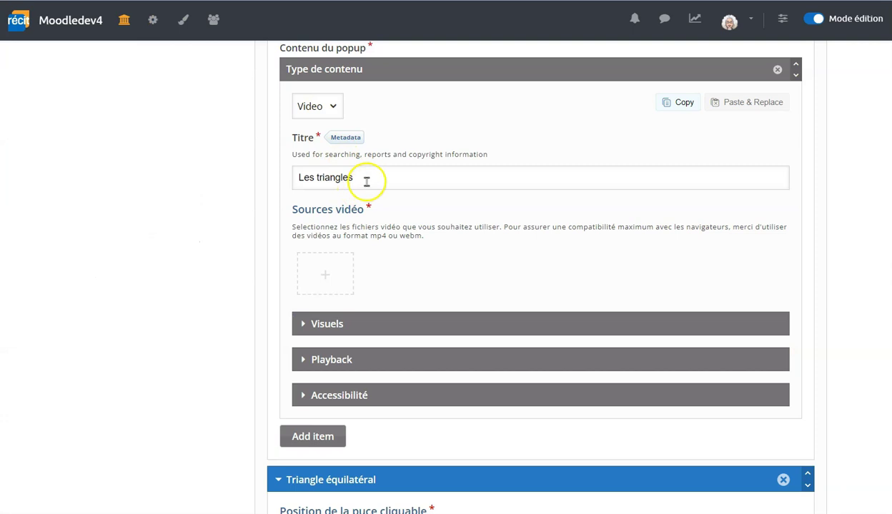
click(325, 273)
click(562, 321)
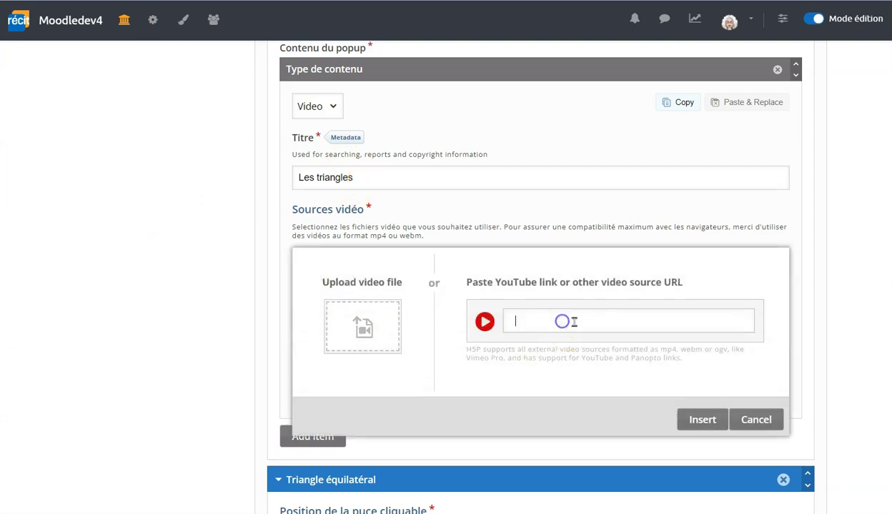
key(ctrl+v)
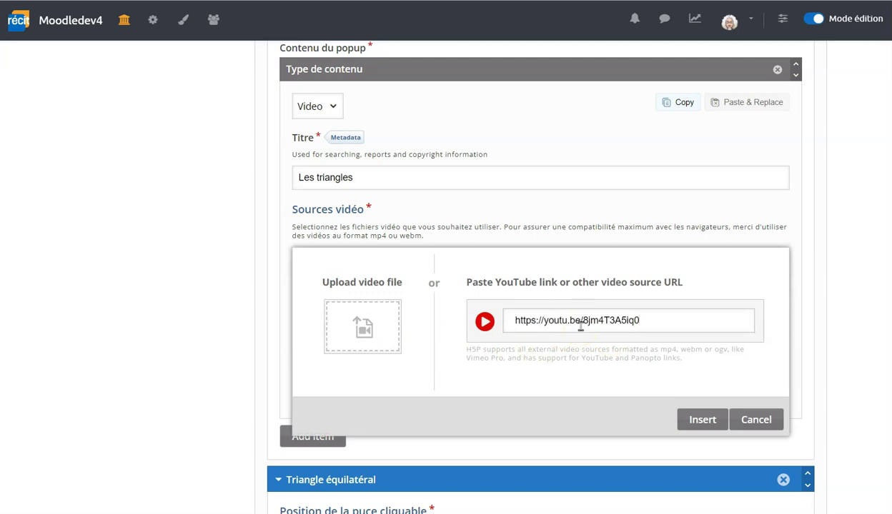
click(698, 421)
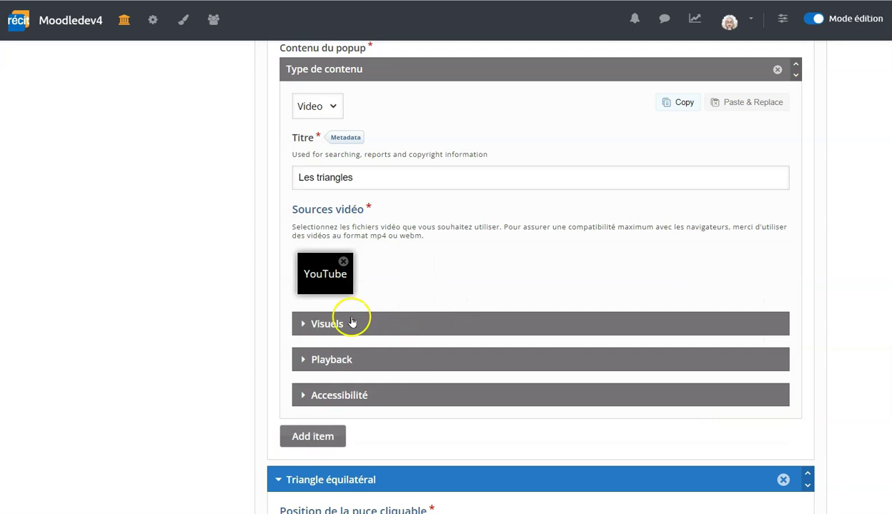
click(354, 316)
- Place the Triangle équilatéral hotspot in the middle of the equilateral triangle on the background image
scroll(312, 421, down, 2)
scroll(313, 421, down, 5)
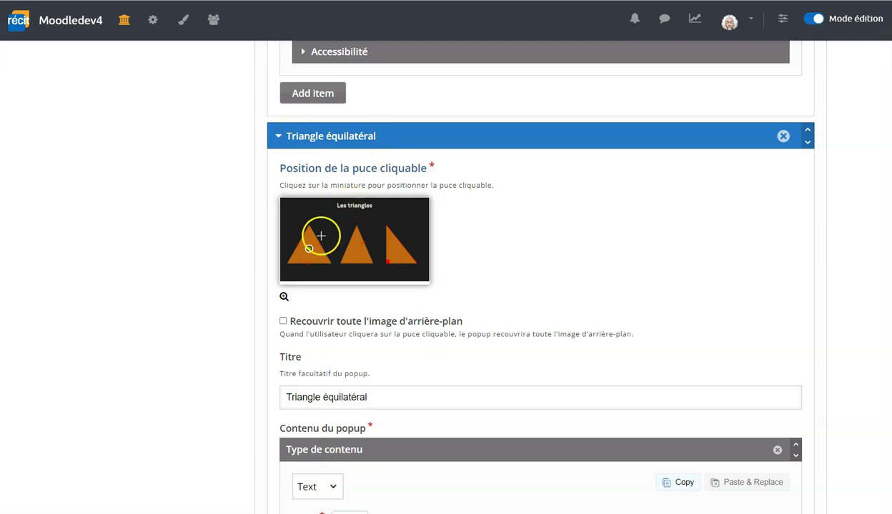
click(308, 248)
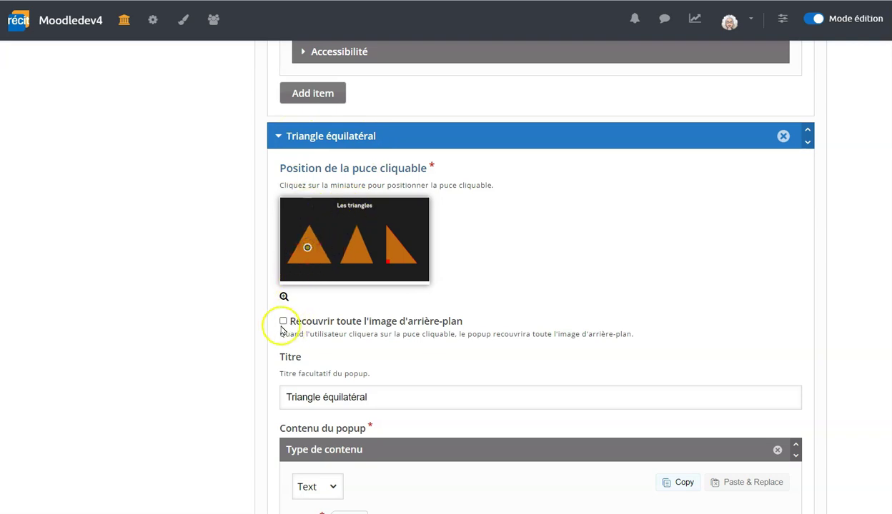
scroll(429, 328, down, 2)
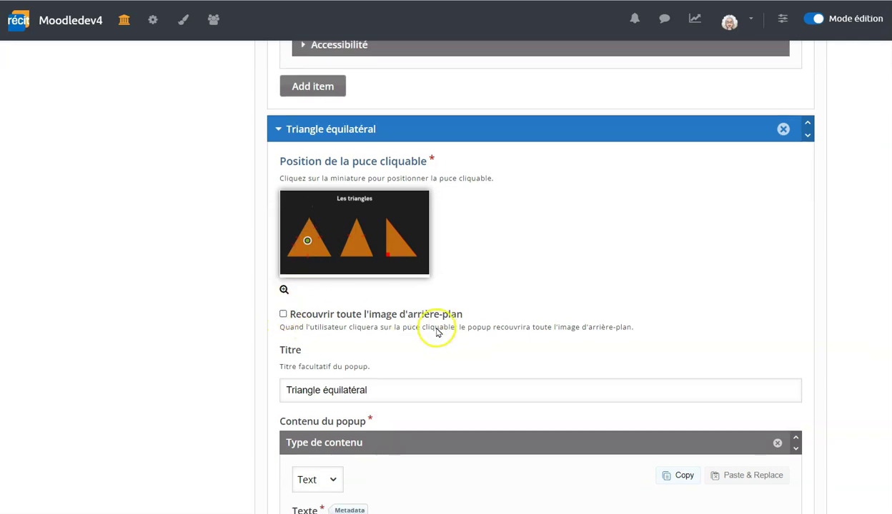
drag(368, 343, 265, 346)
drag(369, 320, 348, 318)
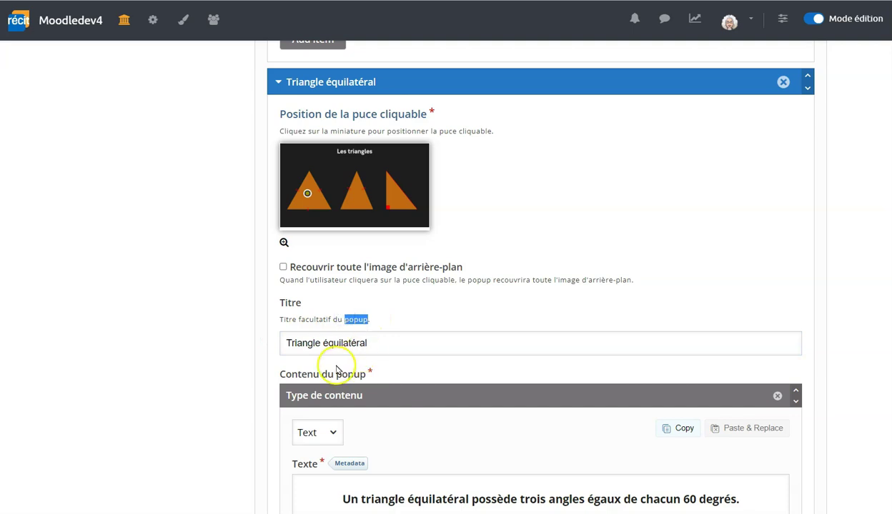
- Try bold formatting on the Triangle équilatéral popup's text, remove it again, and check the available paragraph styles
scroll(323, 353, down, 3)
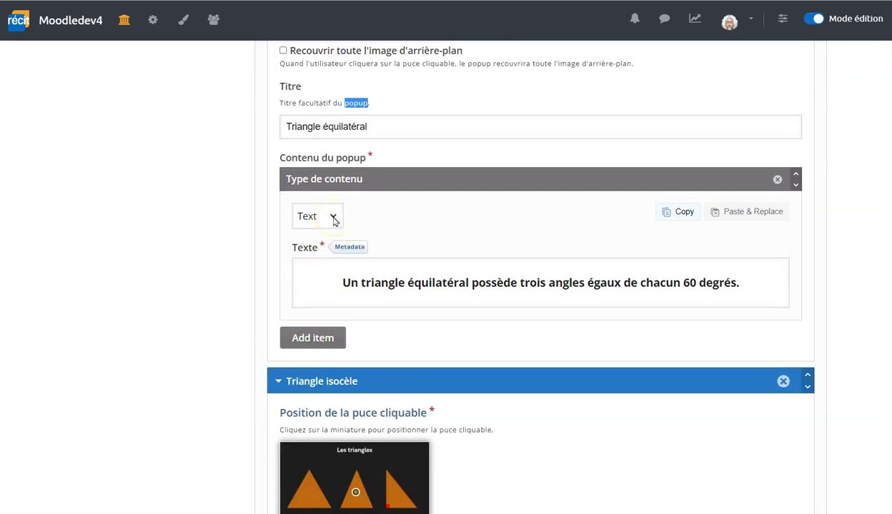
click(314, 292)
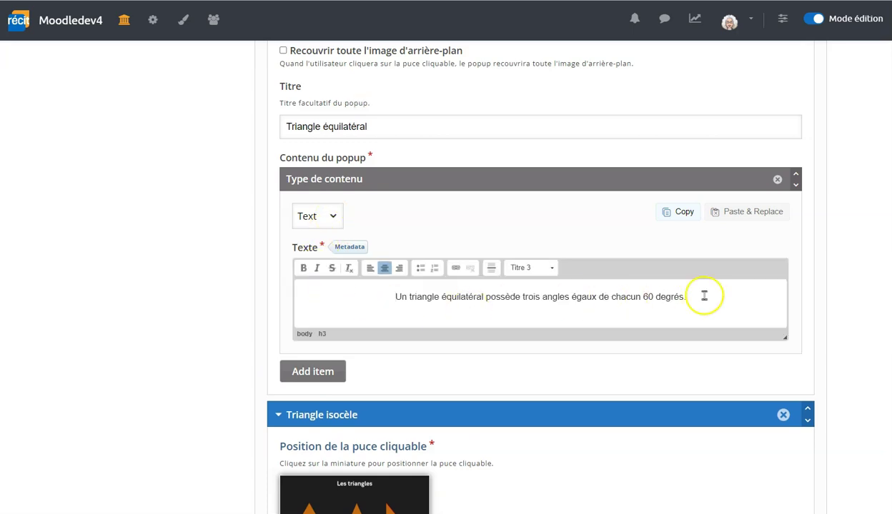
drag(700, 295, 384, 300)
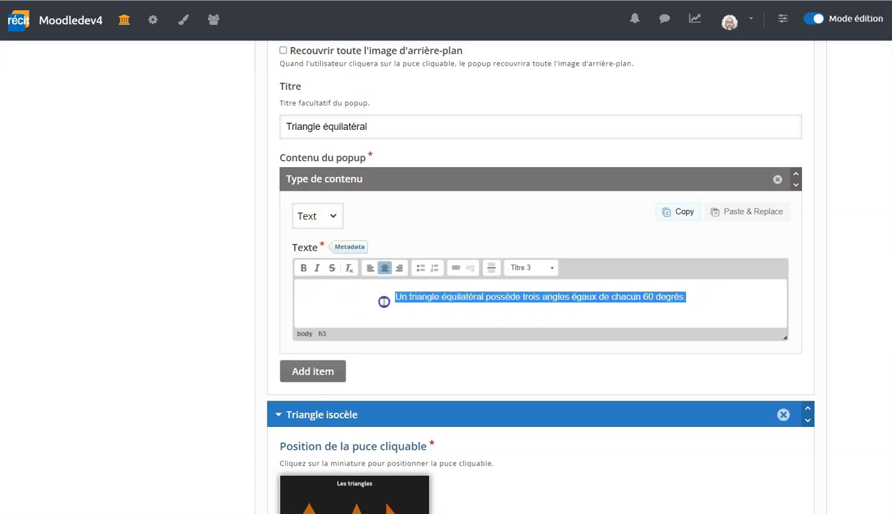
click(303, 268)
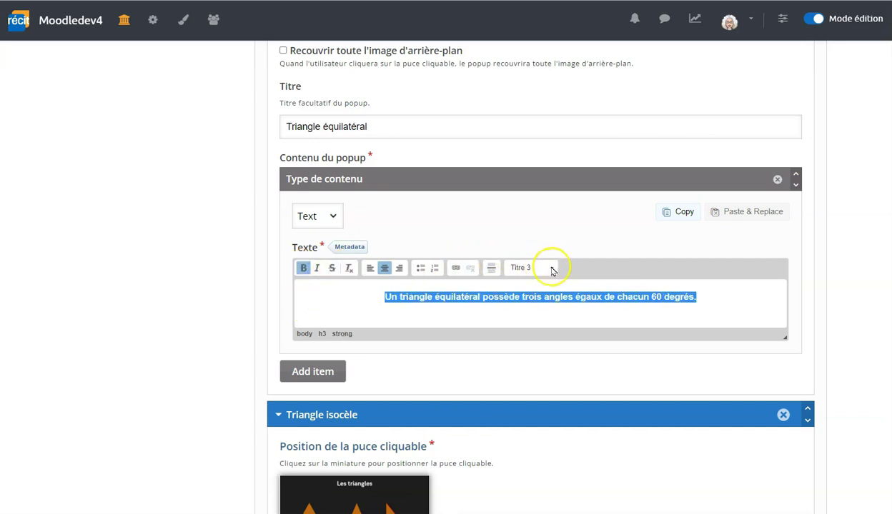
click(303, 268)
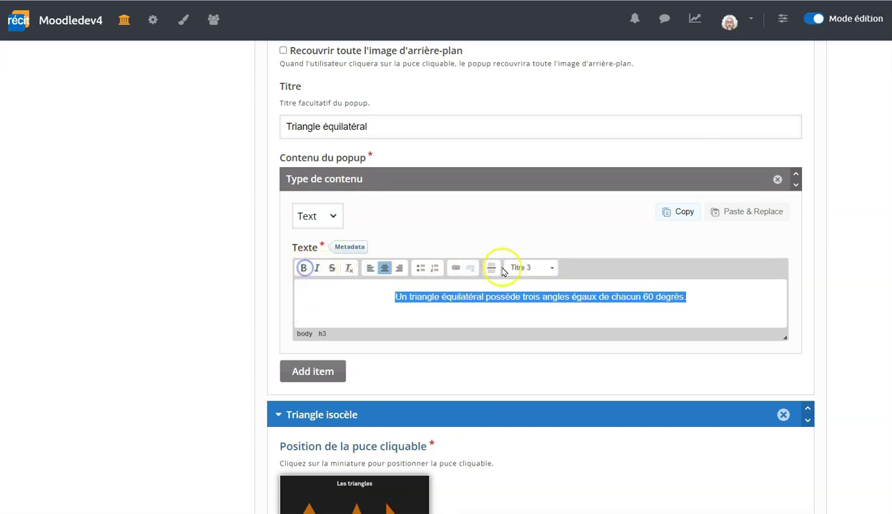
click(551, 268)
click(551, 269)
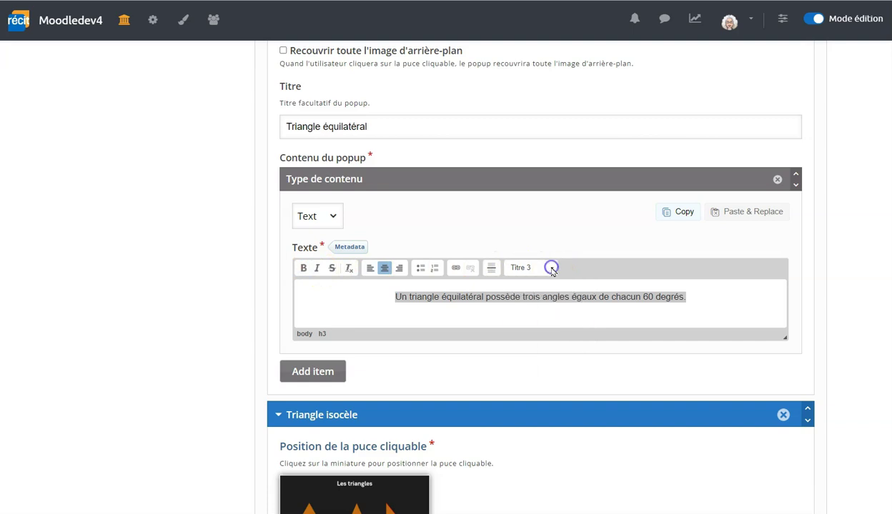
- Format the Angle droit popup's text "L'angle droit est représenté par un carré." with the Titre 3 style
scroll(284, 295, down, 3)
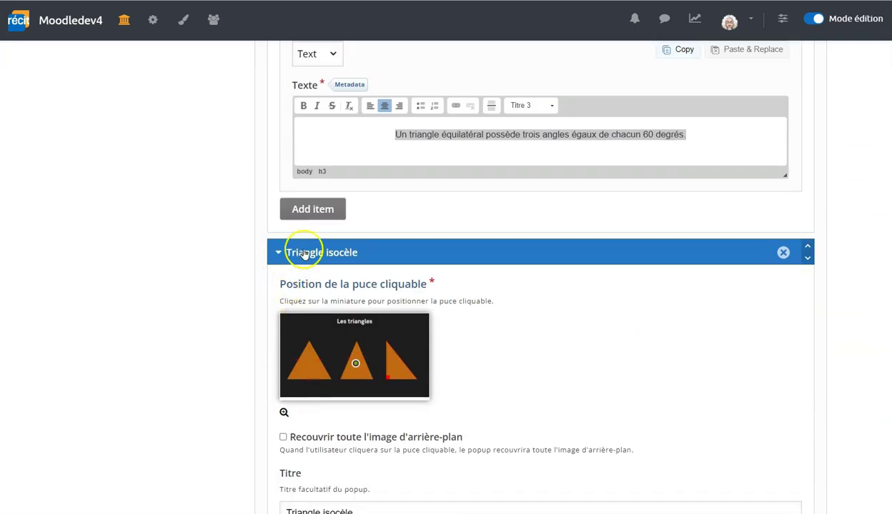
scroll(302, 244, down, 2)
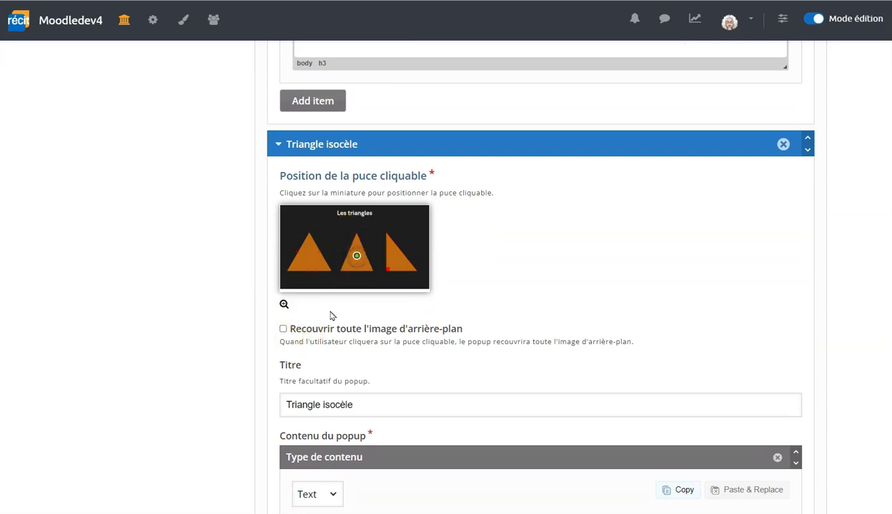
scroll(312, 372, down, 2)
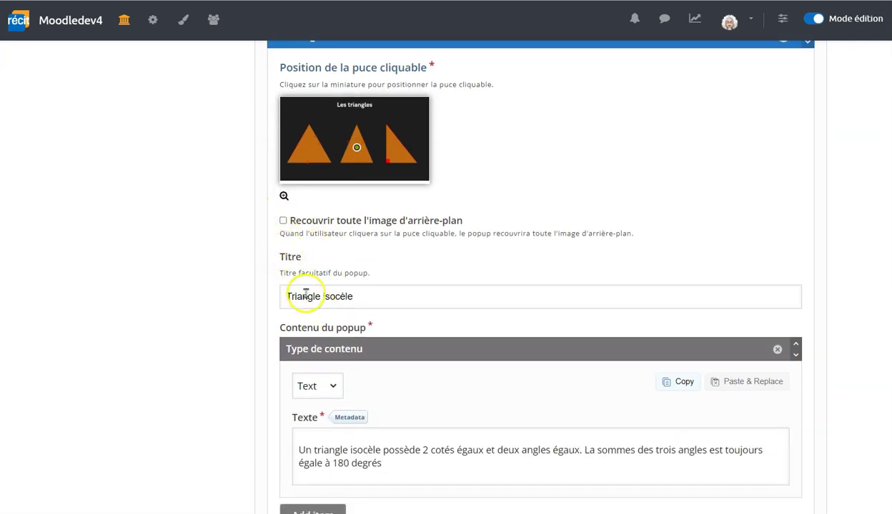
scroll(477, 293, down, 10)
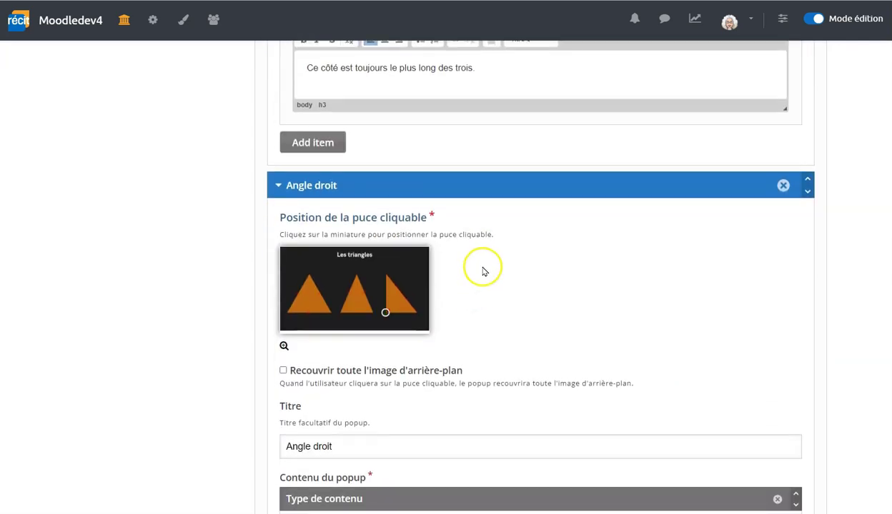
scroll(484, 270, down, 2)
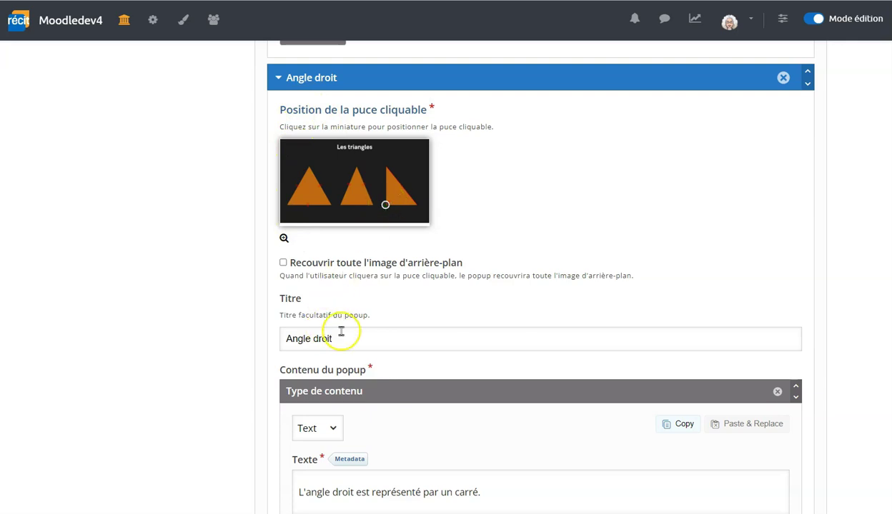
scroll(338, 338, down, 3)
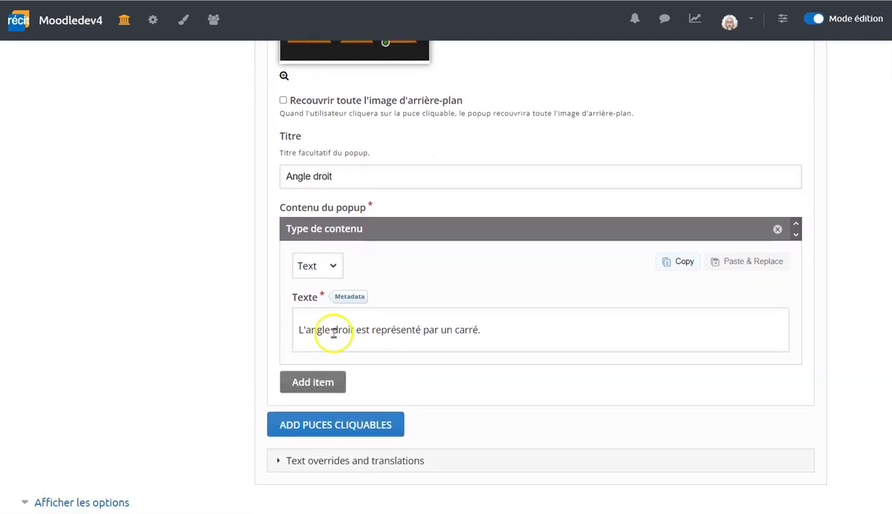
click(487, 333)
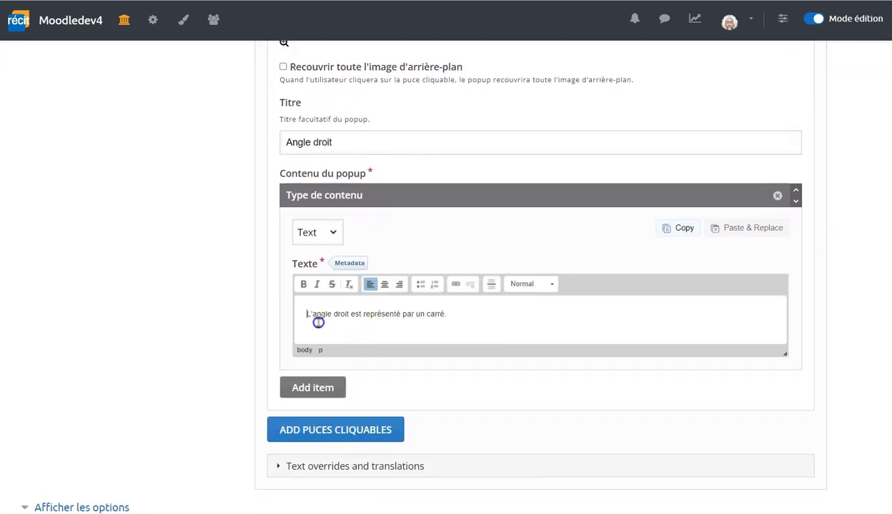
drag(304, 315, 446, 315)
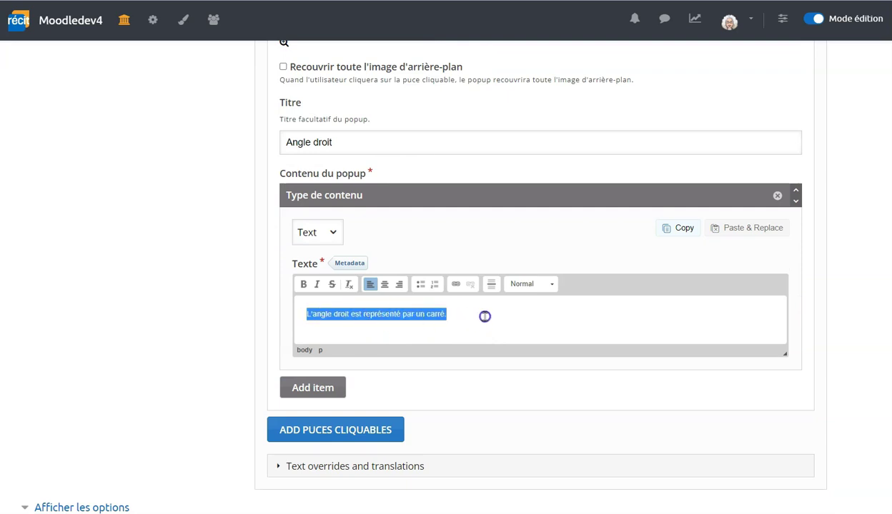
click(523, 285)
click(527, 337)
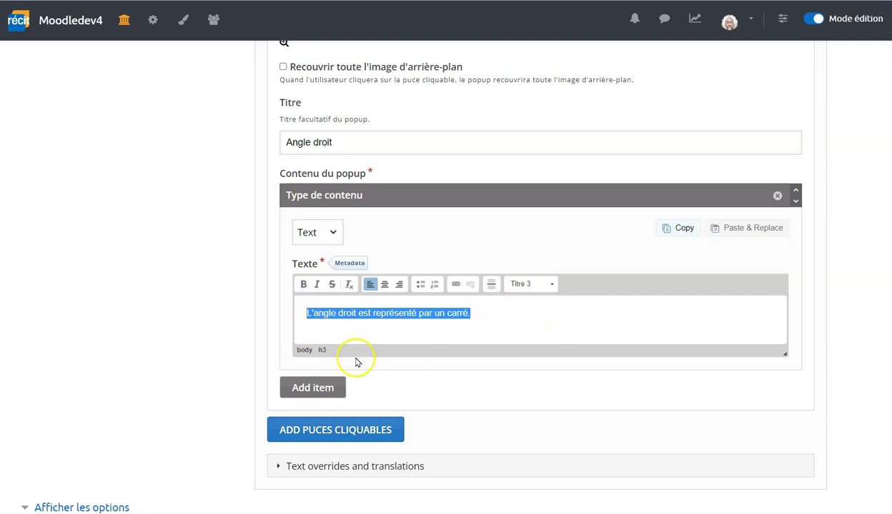
click(389, 383)
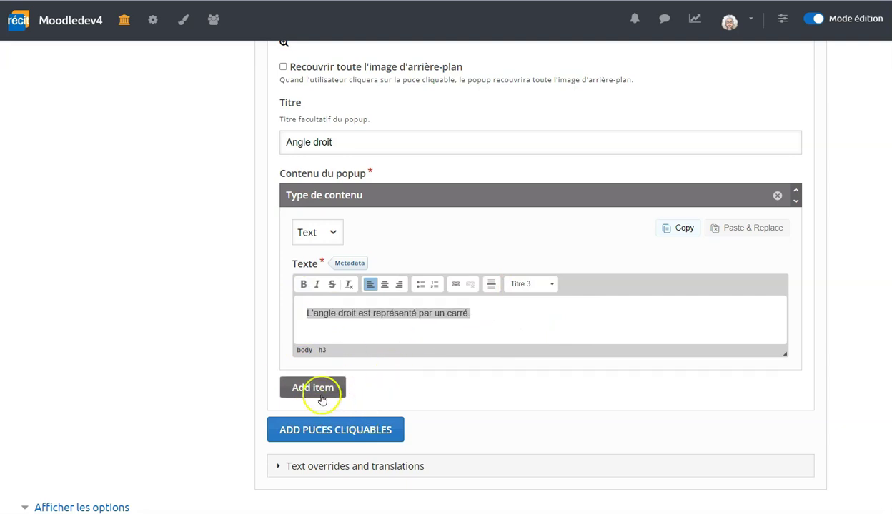
- Save the Les triangles activity and display it
scroll(339, 413, down, 3)
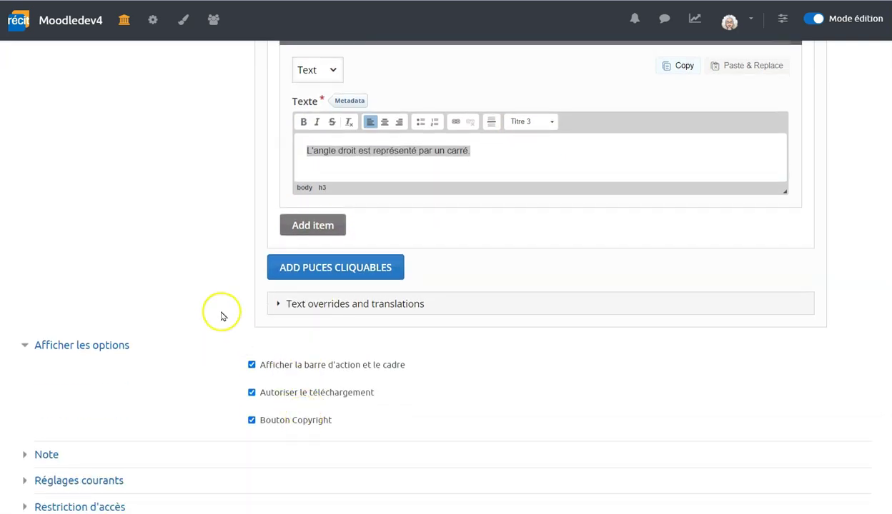
scroll(217, 314, down, 3)
click(440, 399)
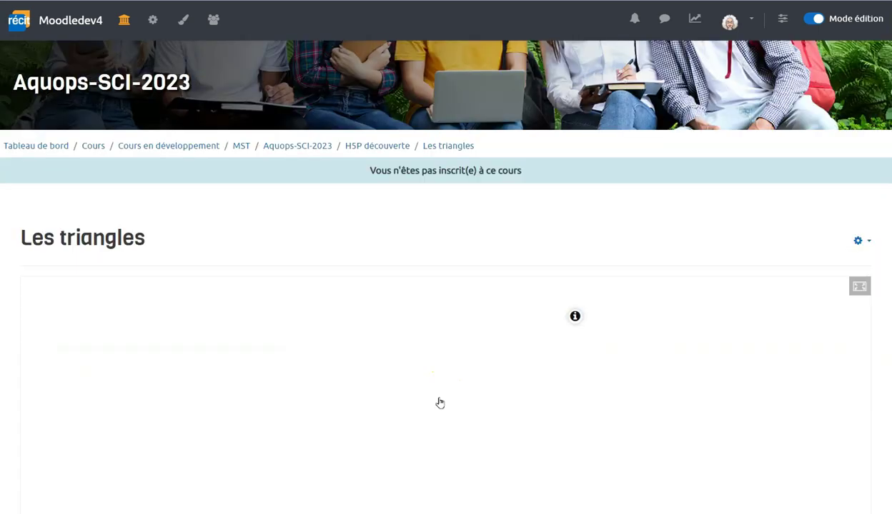
- Test the hotspot beside the Les triangles heading by opening its explanatory video popup and closing it
scroll(360, 316, down, 2)
scroll(340, 307, down, 1)
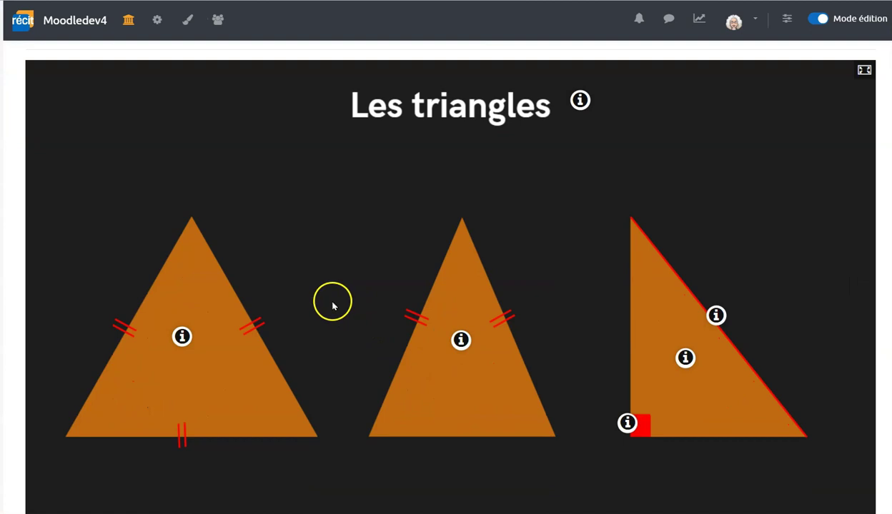
click(579, 100)
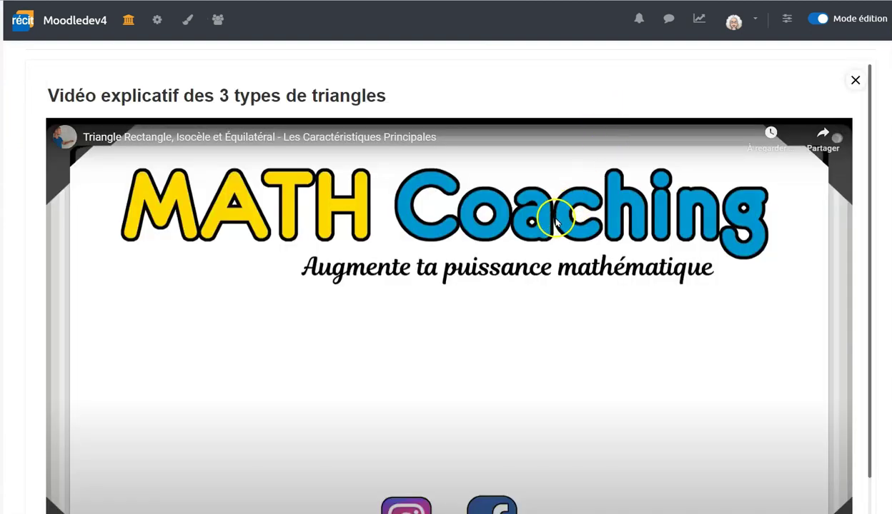
scroll(556, 217, down, 1)
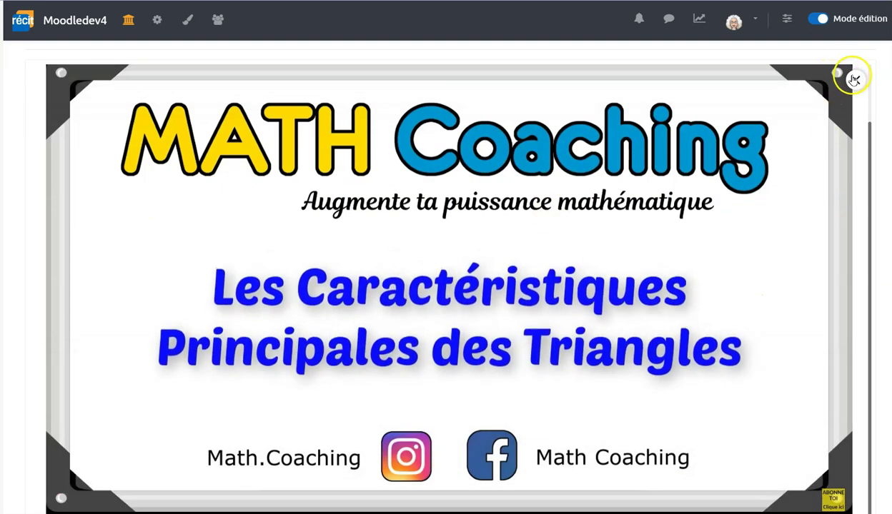
click(853, 80)
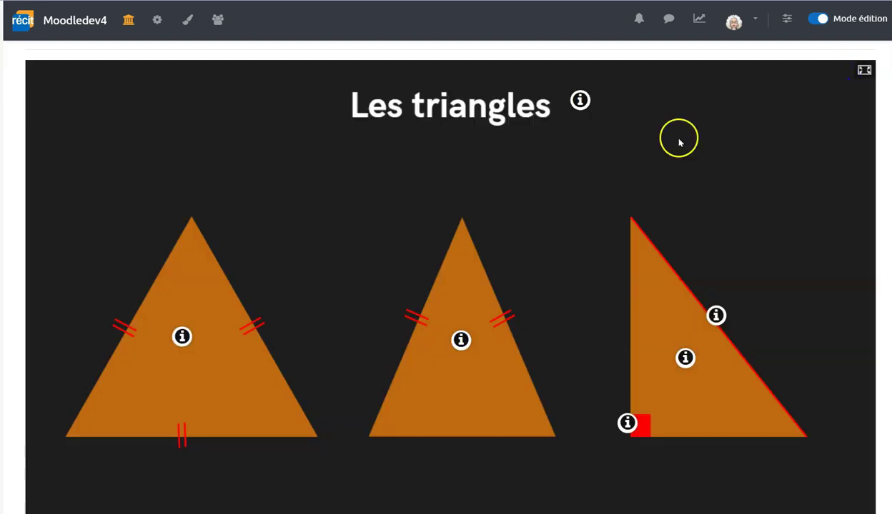
- Test the hotspots on the equilateral, isosceles and right triangles by opening and closing their popups
click(181, 337)
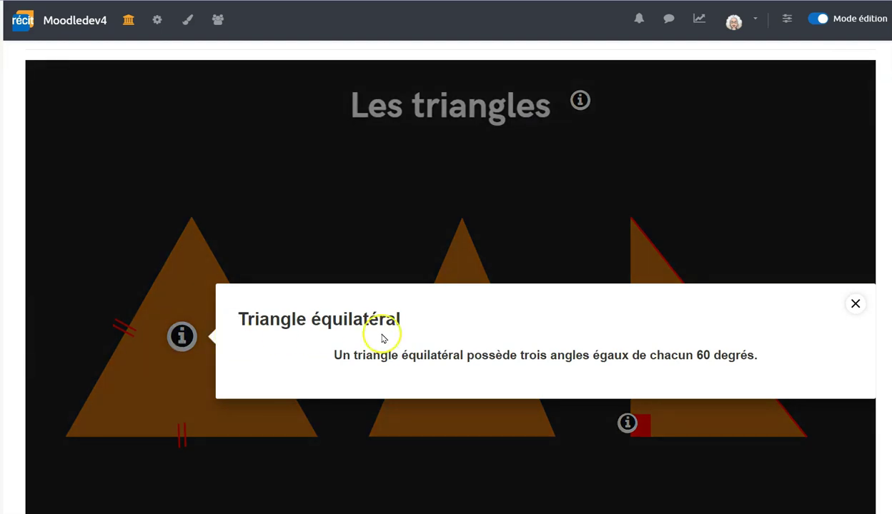
click(854, 304)
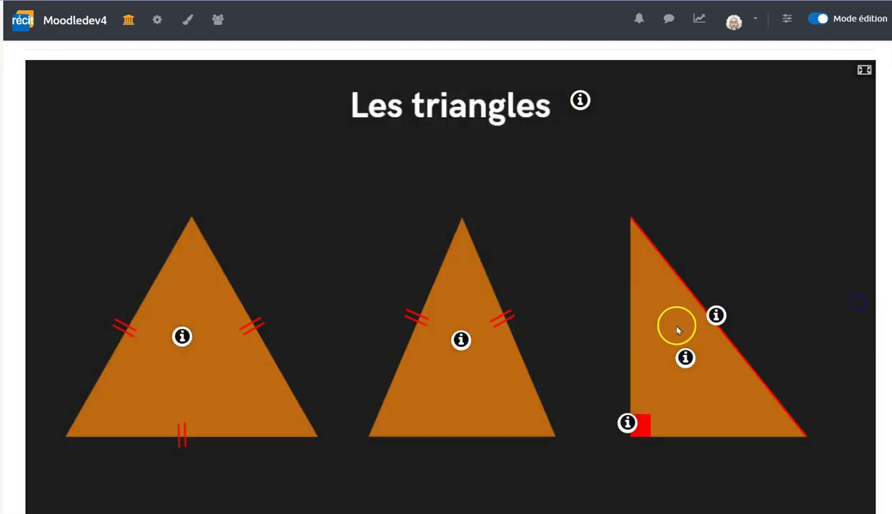
click(461, 340)
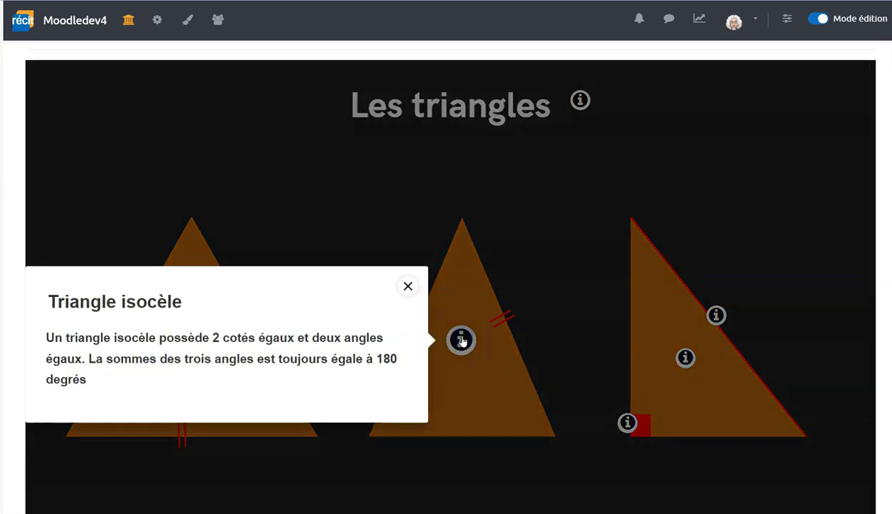
click(408, 287)
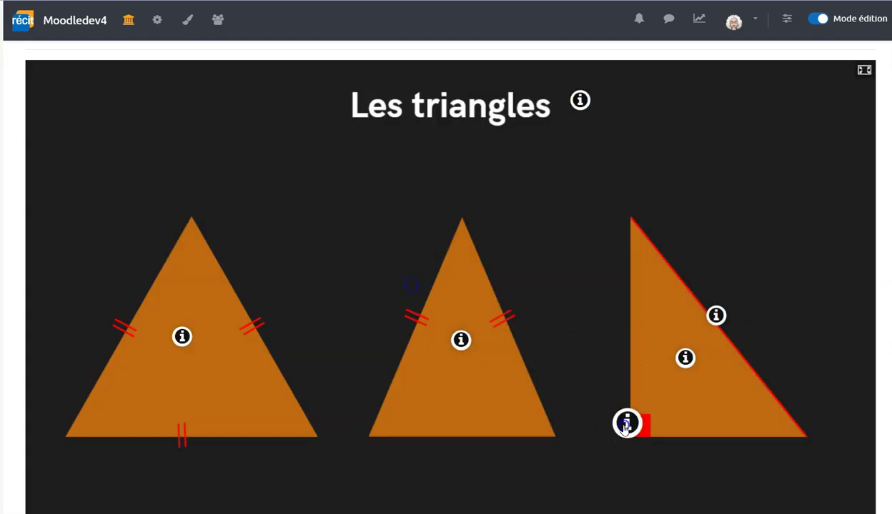
click(684, 359)
click(632, 325)
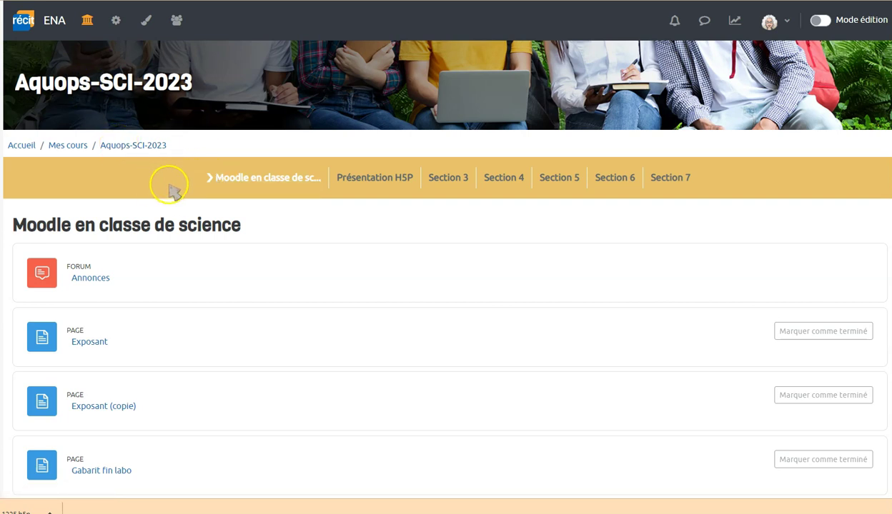
- Open the Présentation H5P section of the course and turn on edit mode
click(368, 179)
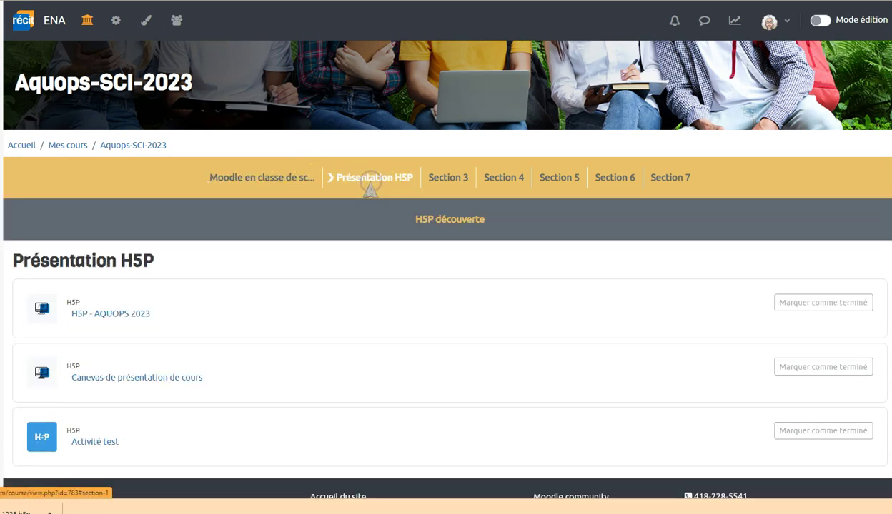
scroll(250, 300, down, 1)
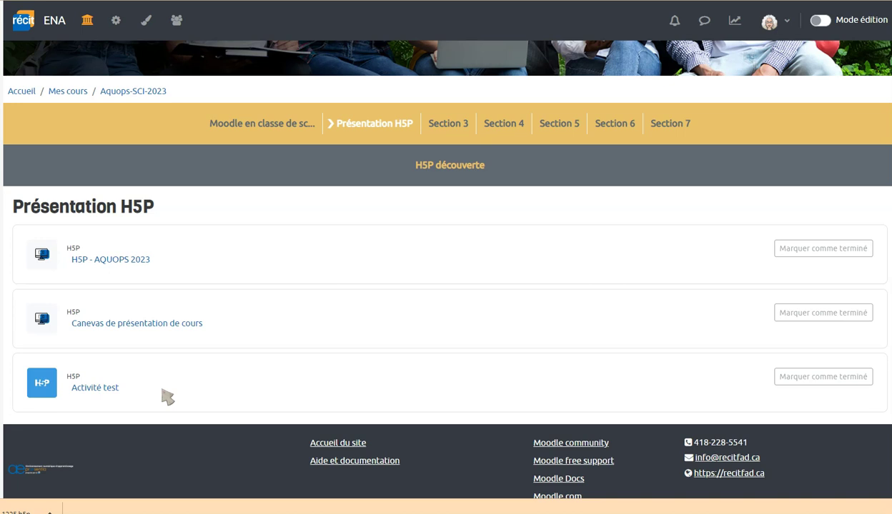
click(820, 21)
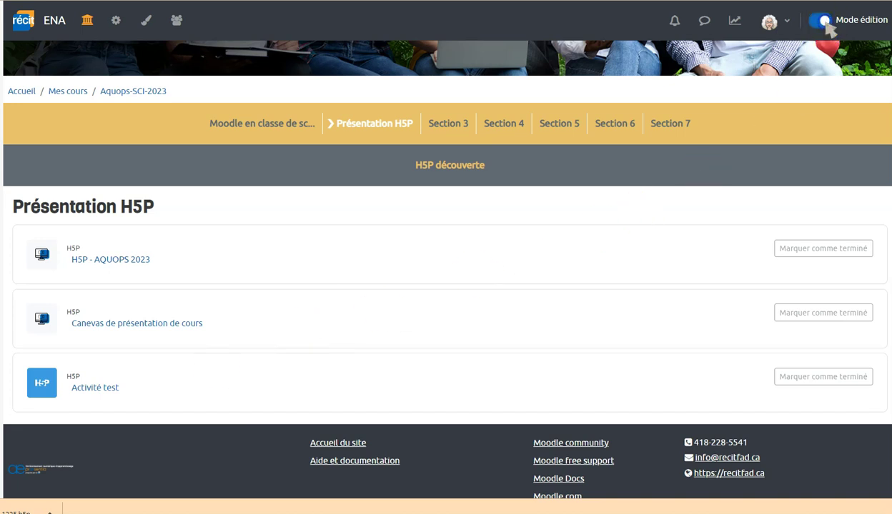
scroll(370, 199, down, 2)
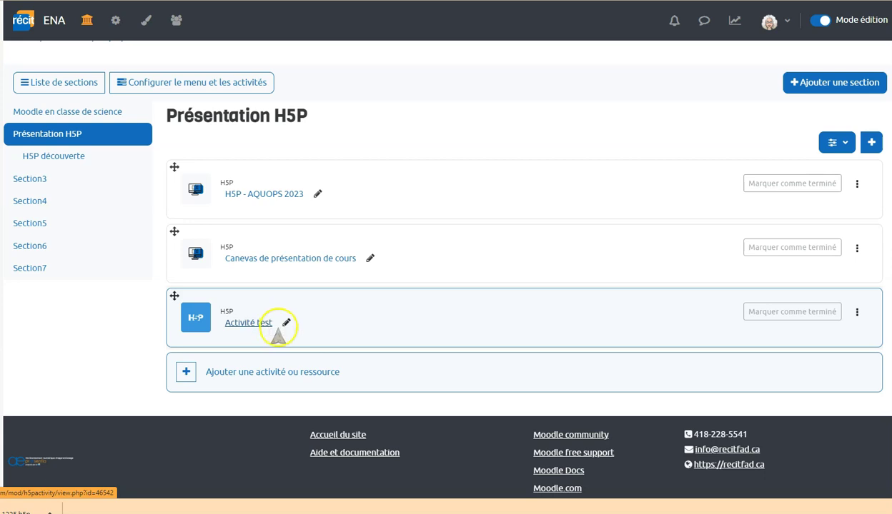
- Add an H5P activity named "Titre test" to the Présentation H5P section
click(256, 374)
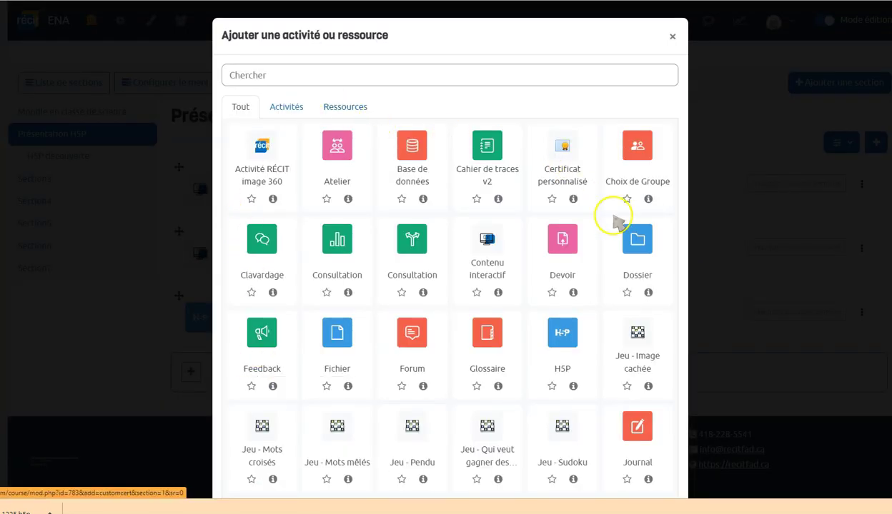
click(569, 336)
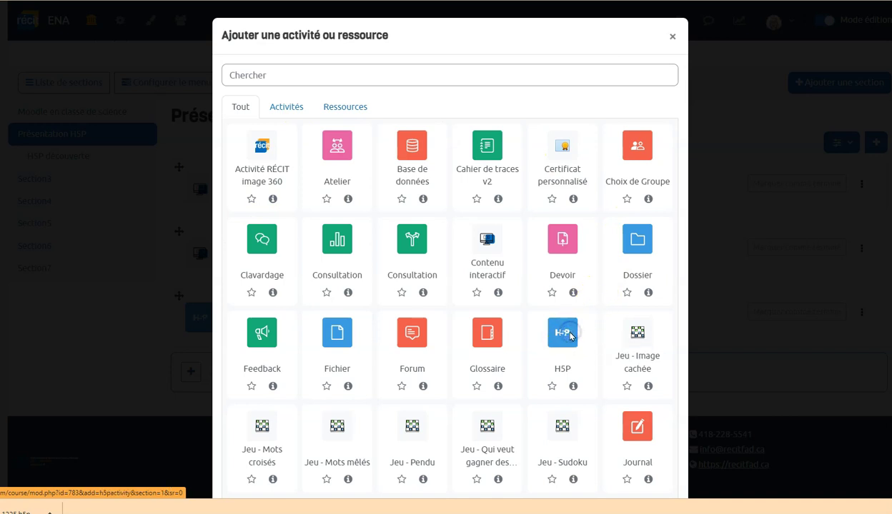
text(Titre test)
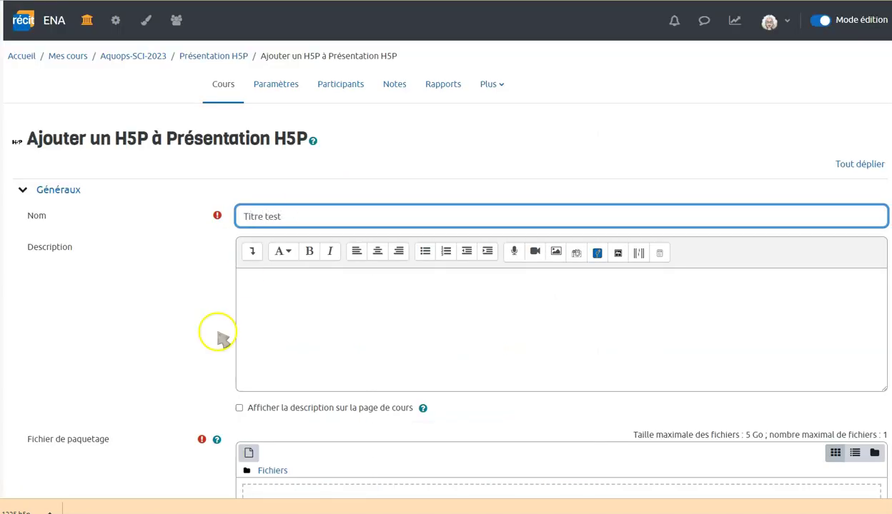
- Link "Les triangles- image hotspots.h5p" from the content bank as the package file, and save and display the activity
scroll(219, 334, down, 2)
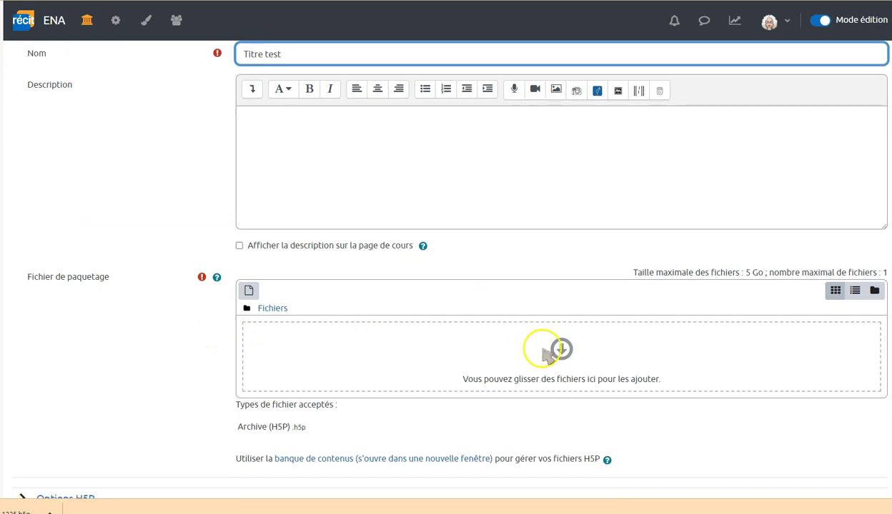
click(561, 350)
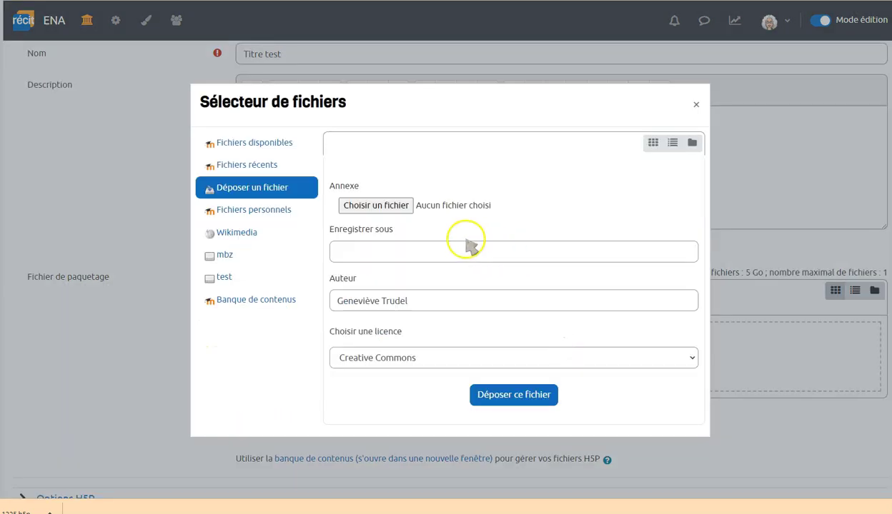
click(244, 299)
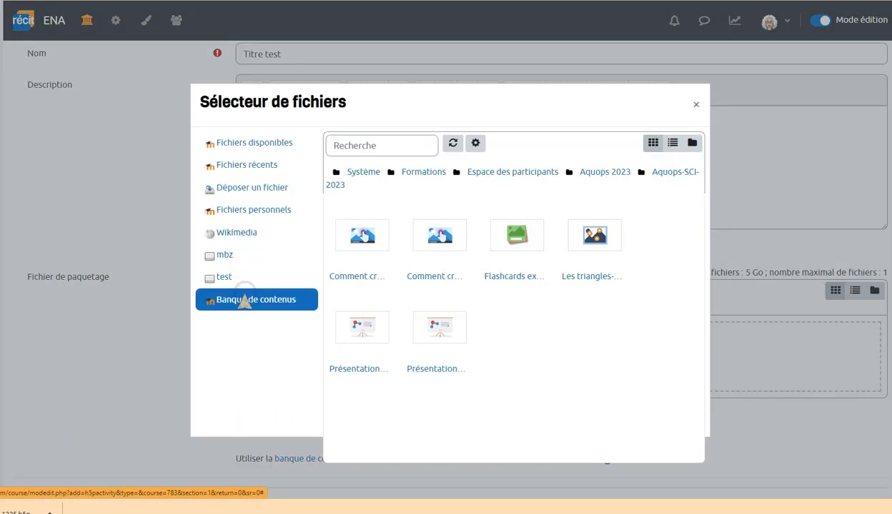
click(594, 237)
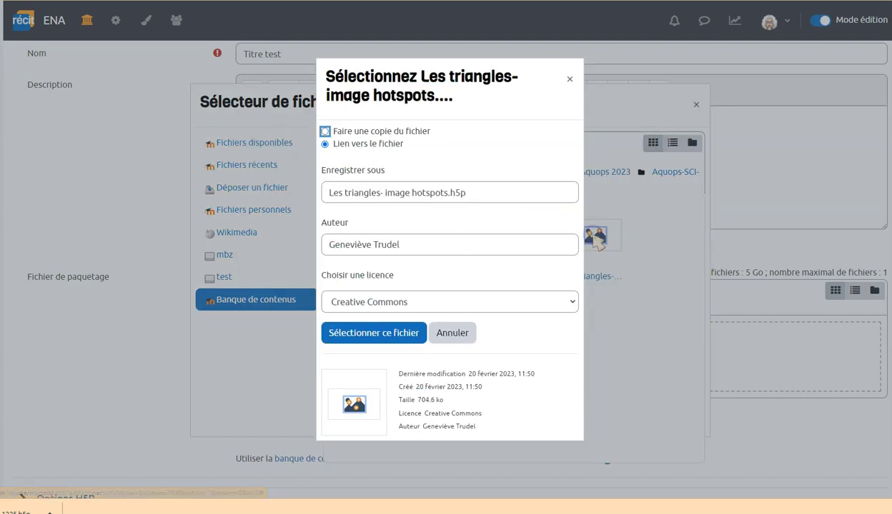
click(399, 333)
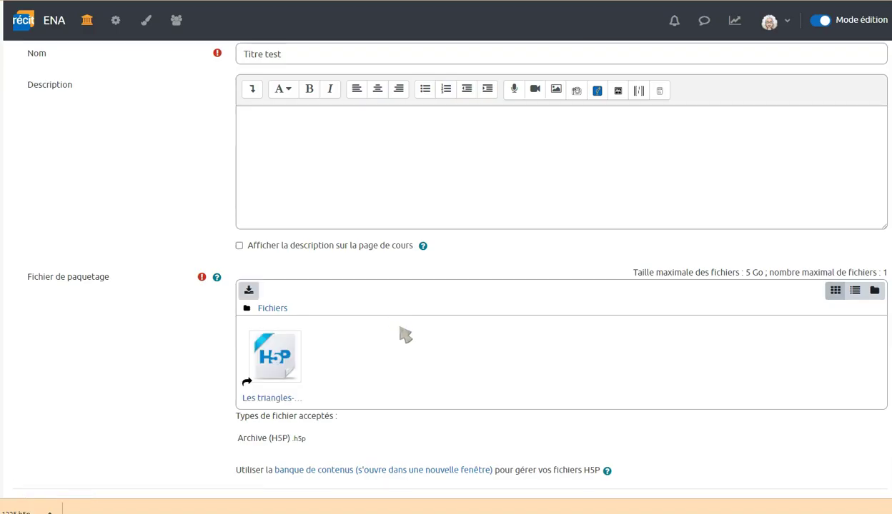
scroll(405, 335, down, 10)
click(428, 346)
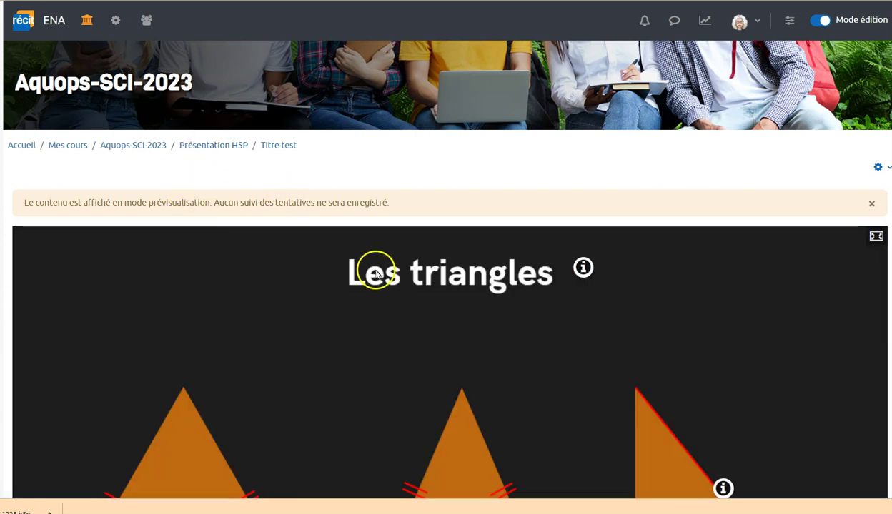
- Return to the Présentation H5P section and turn off edit mode to view its activity list
click(217, 145)
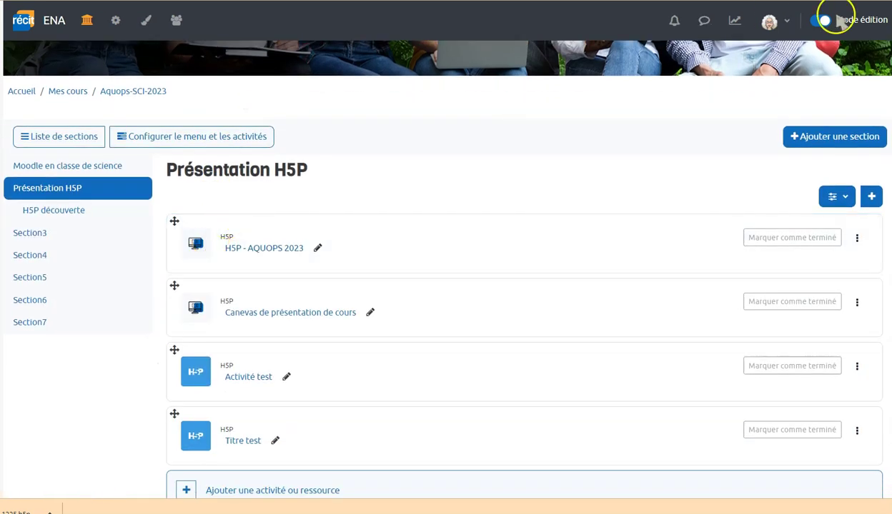
click(819, 20)
scroll(173, 253, down, 4)
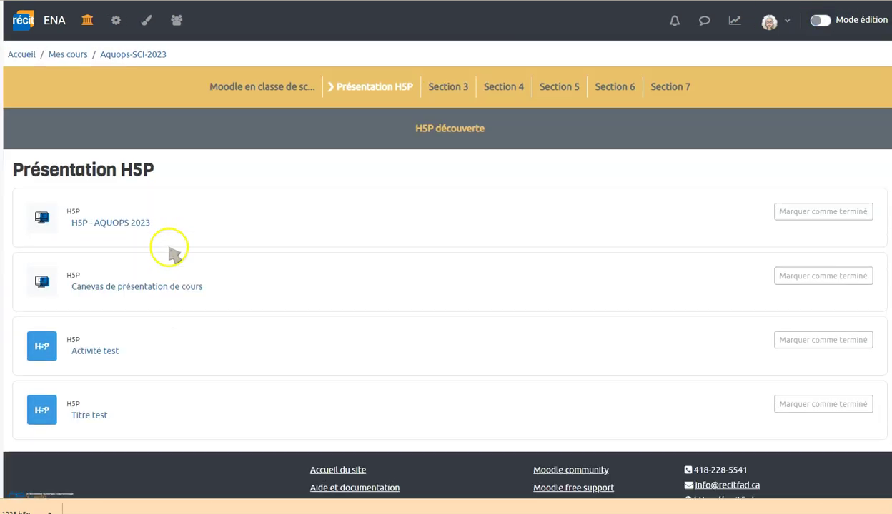